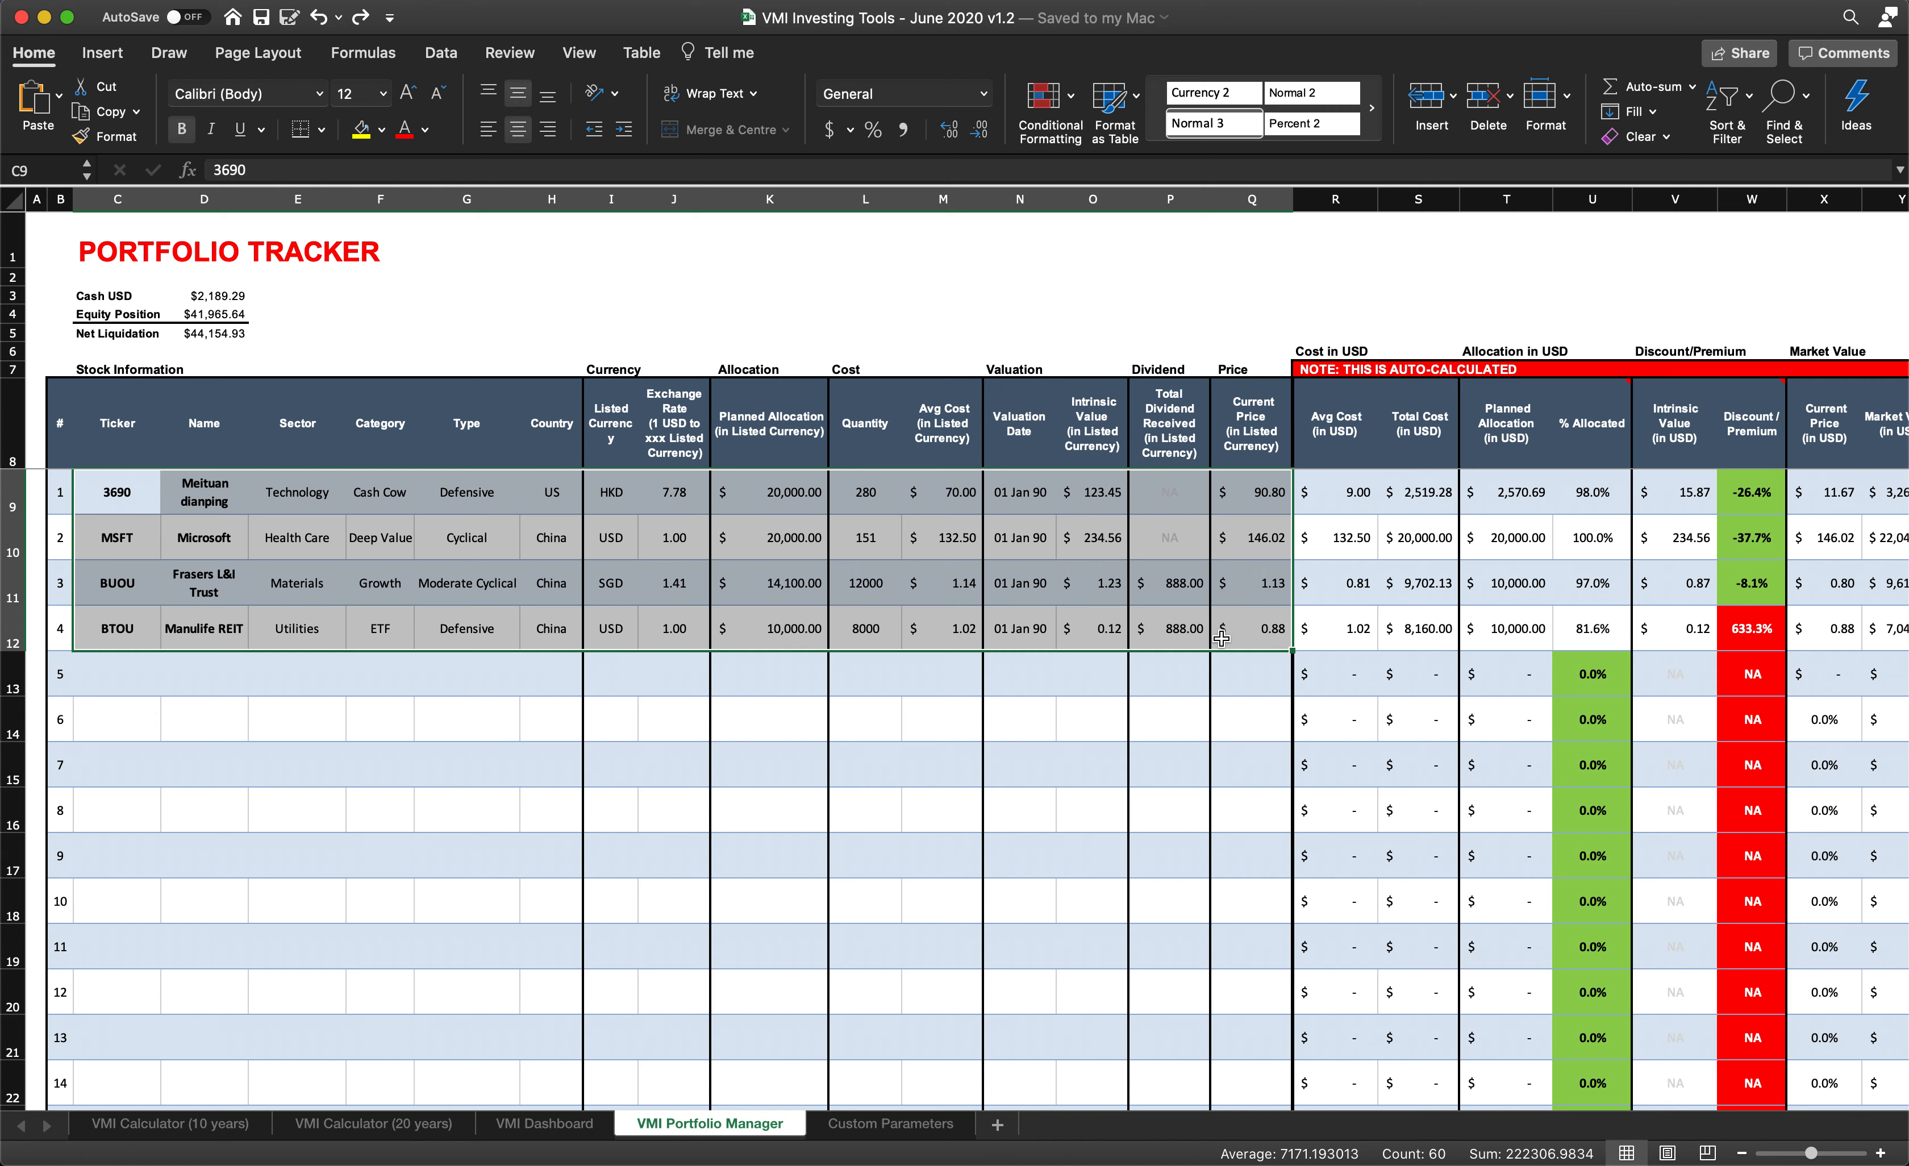
- Clear the sample holdings from the tracker and enter the tickers AMZN, UL and 9988 in the first three rows
key(Delete)
click(98, 508)
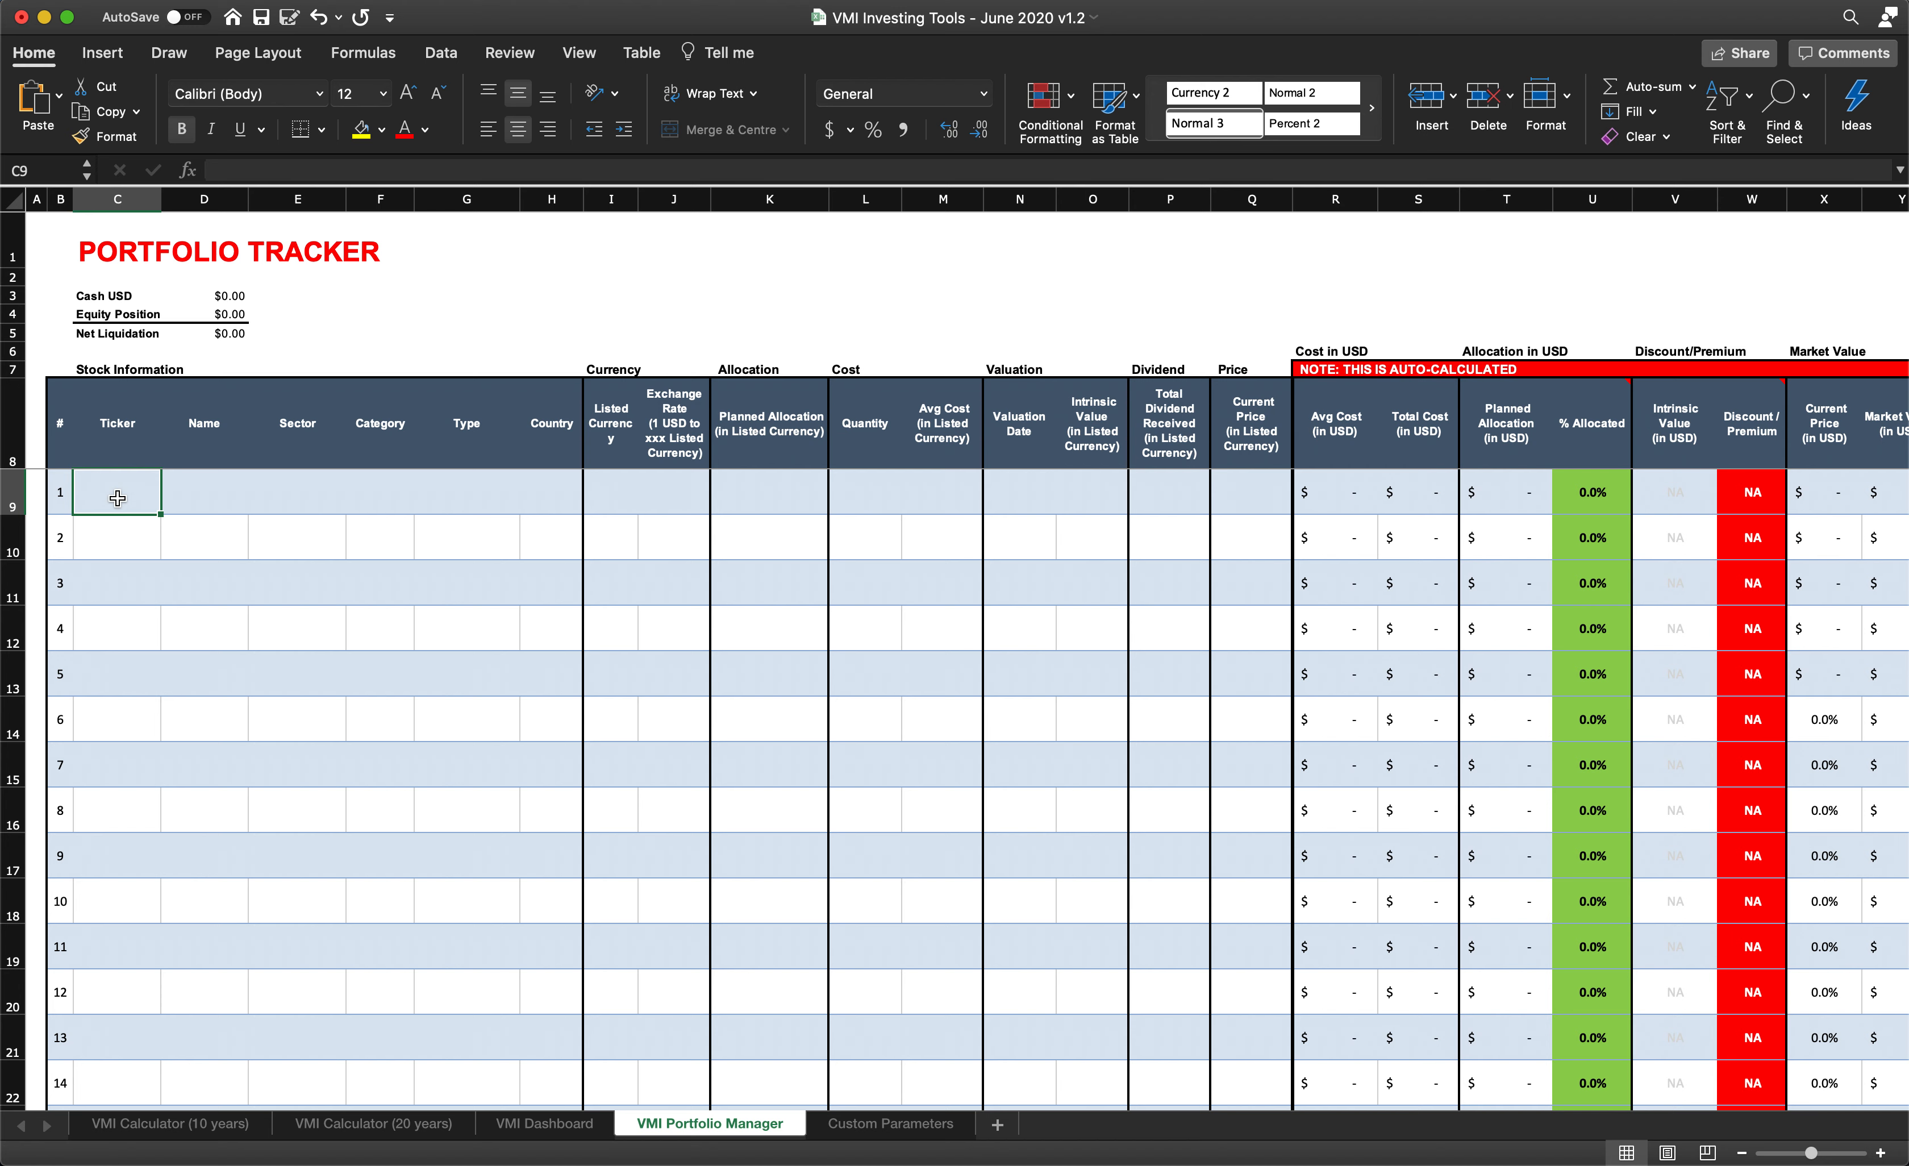
text(AMZN)
key(Return)
text(UL)
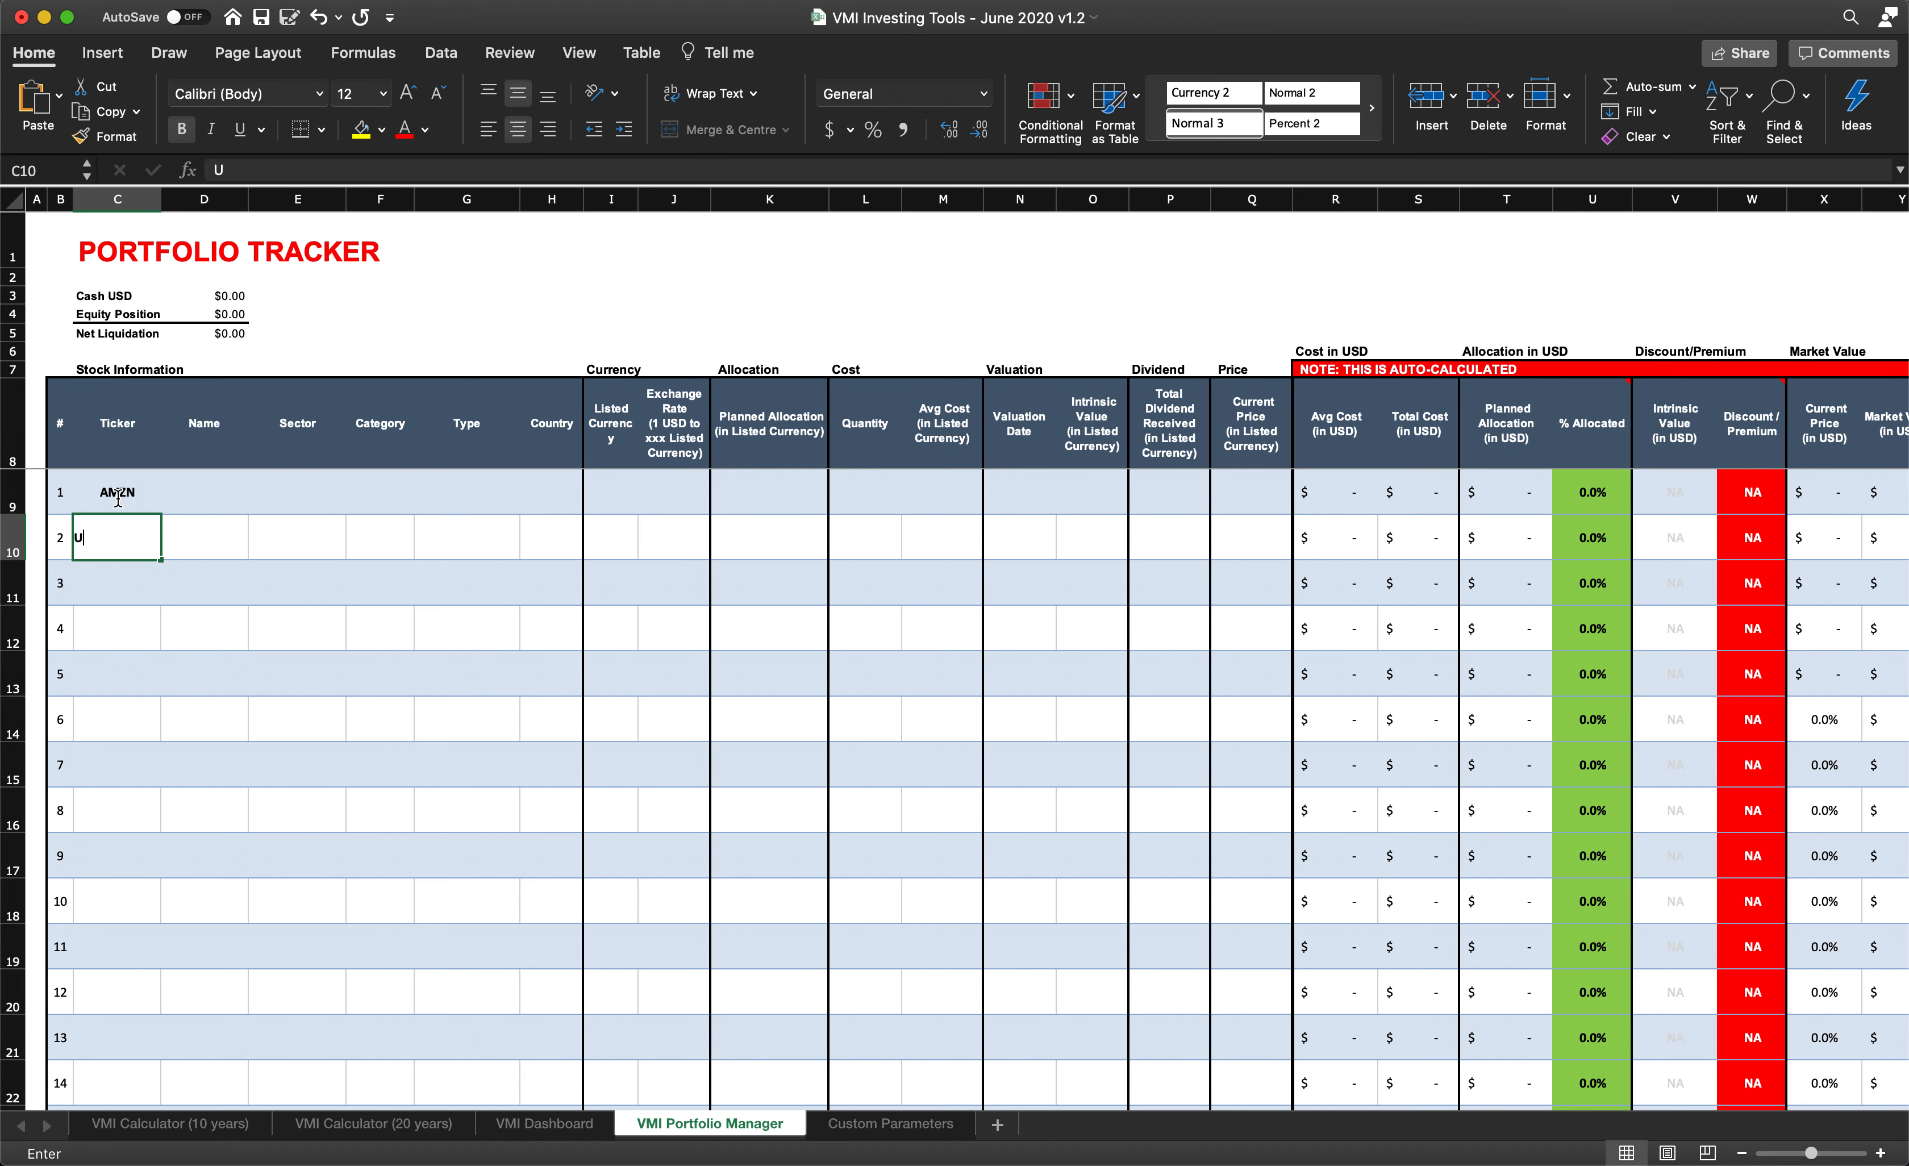
key(Return)
text(9988)
- Fill in the stock names Amazon, Unilevr and Alibaba for the tickers AMZN, UL and 9988
click(183, 519)
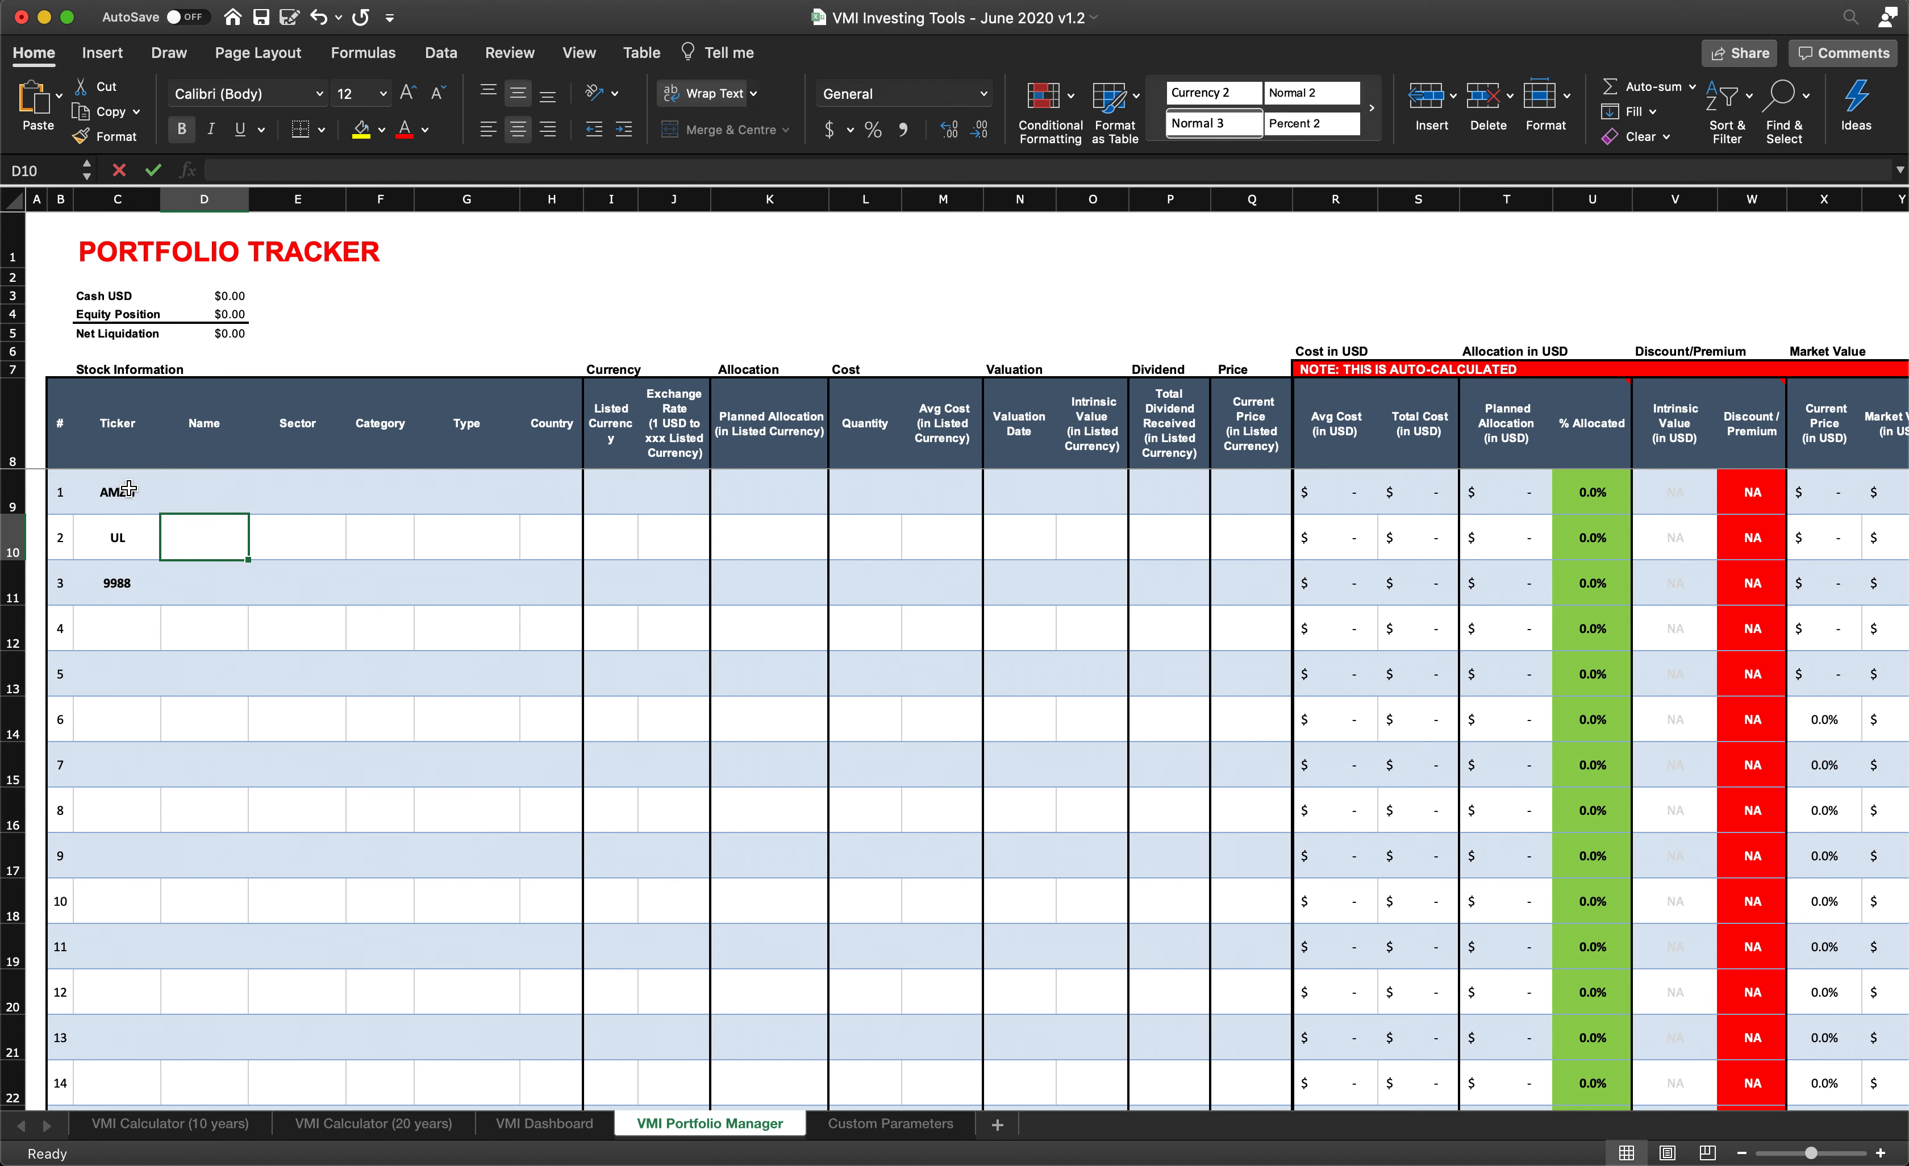
click(195, 484)
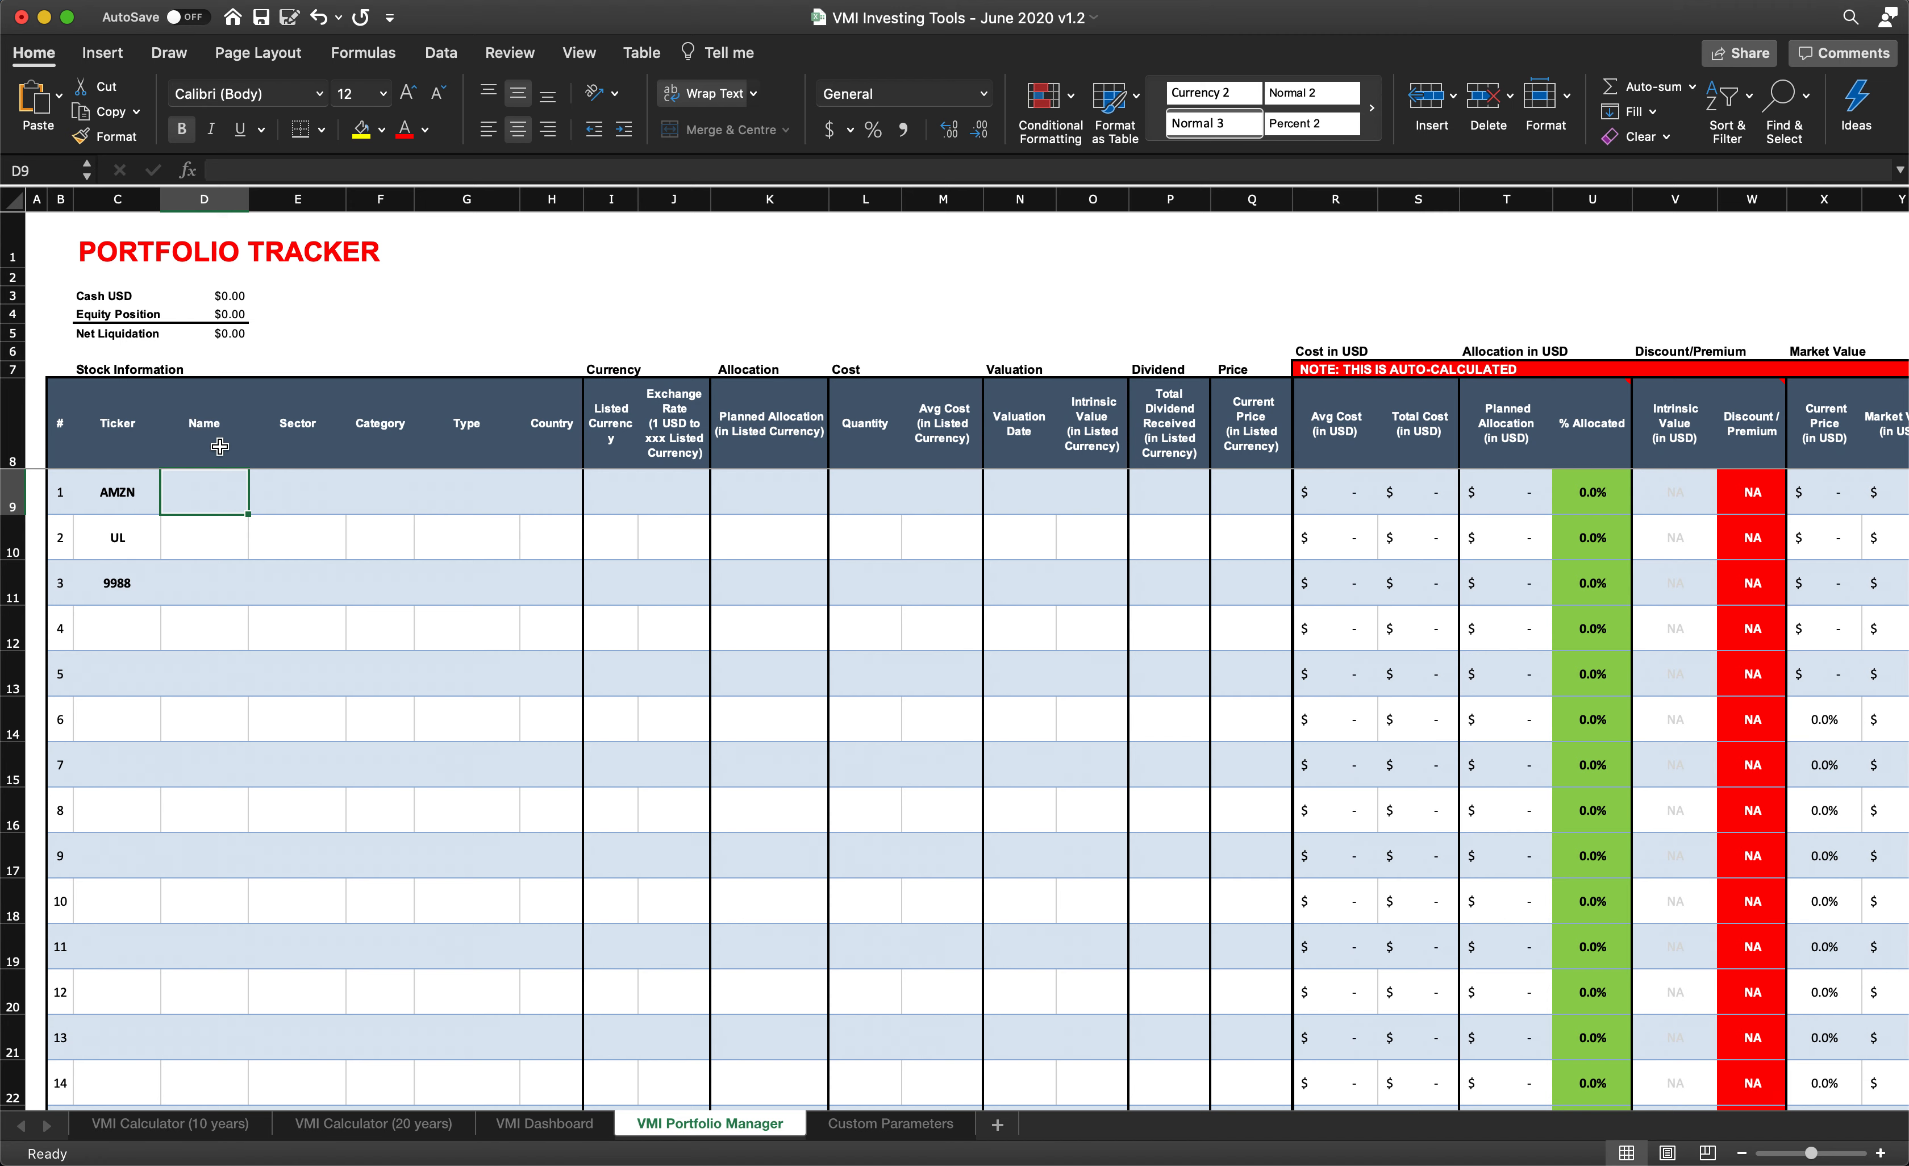
text(Amazon)
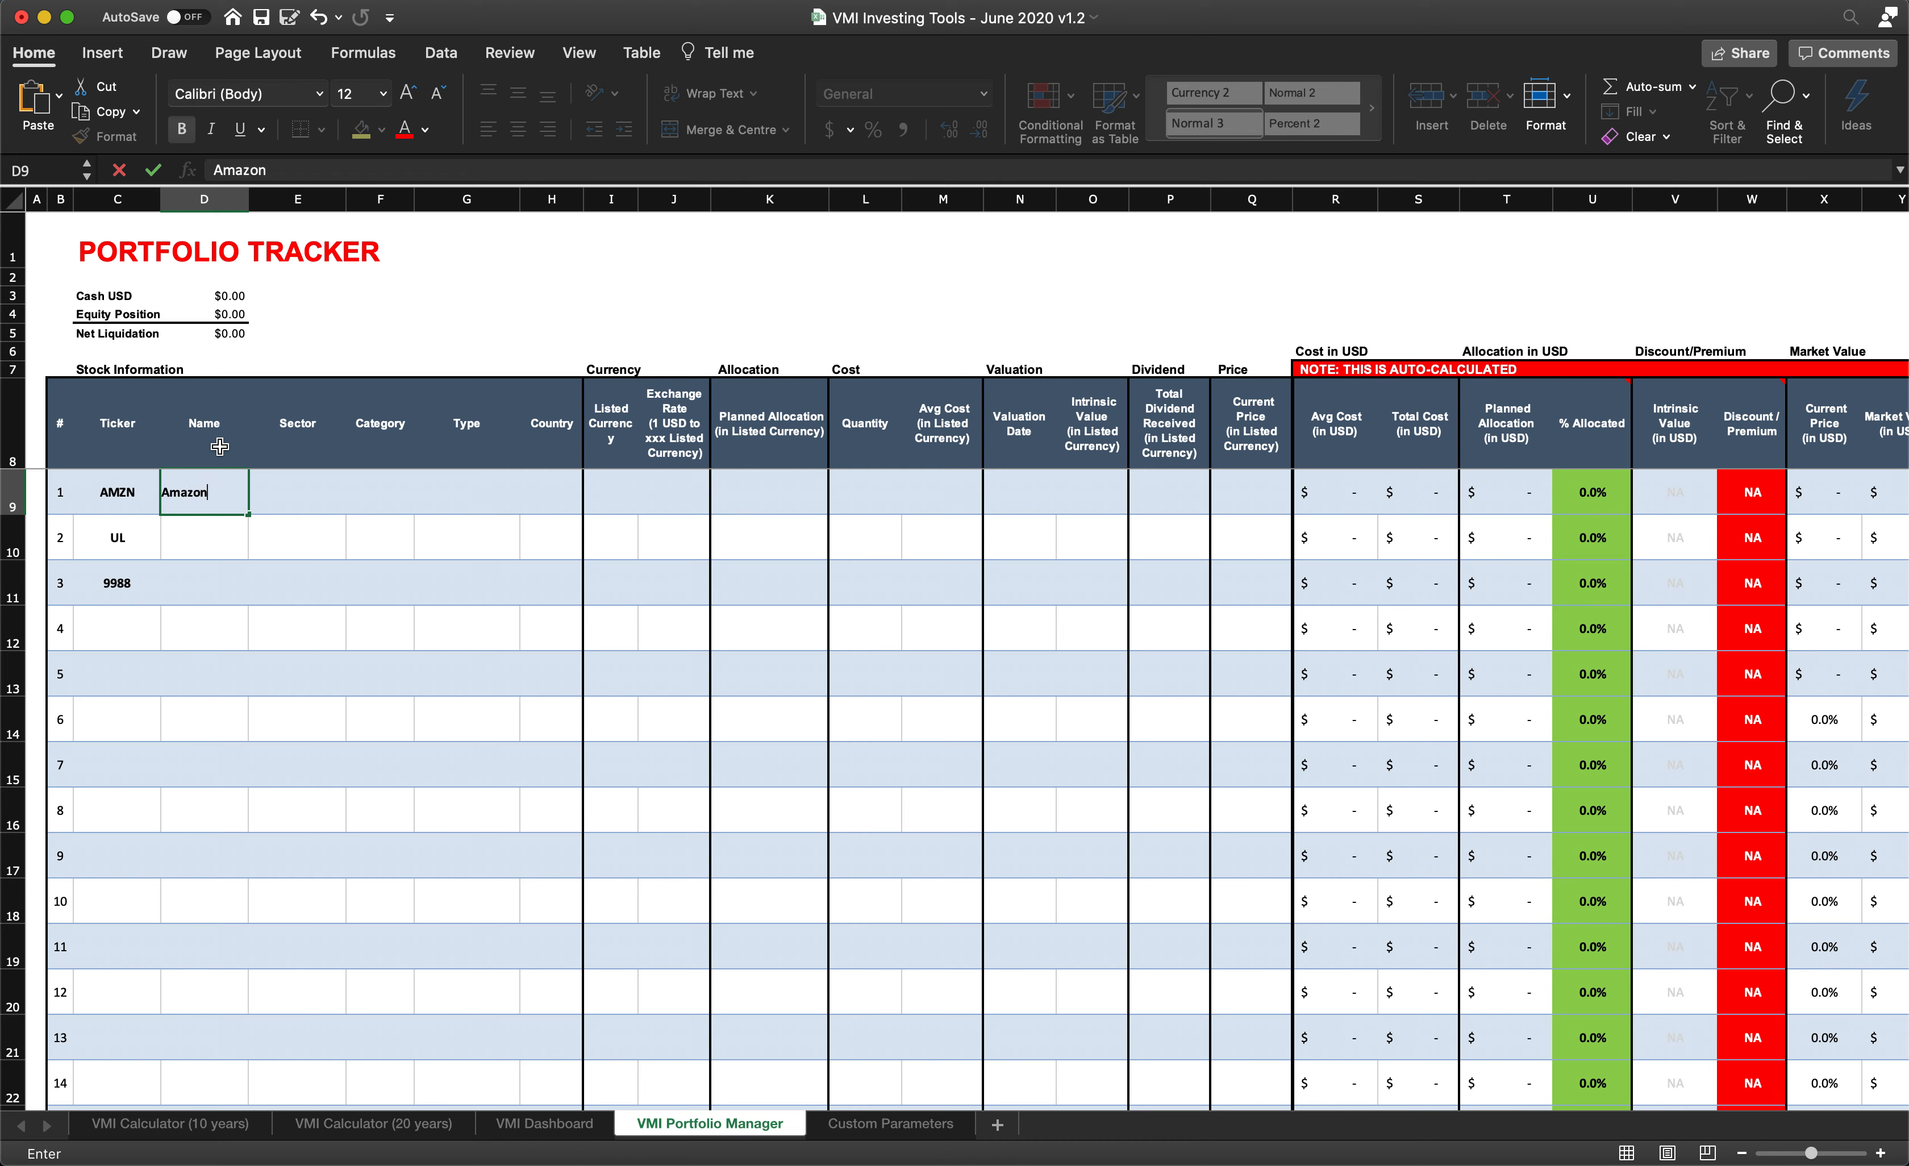
click(208, 533)
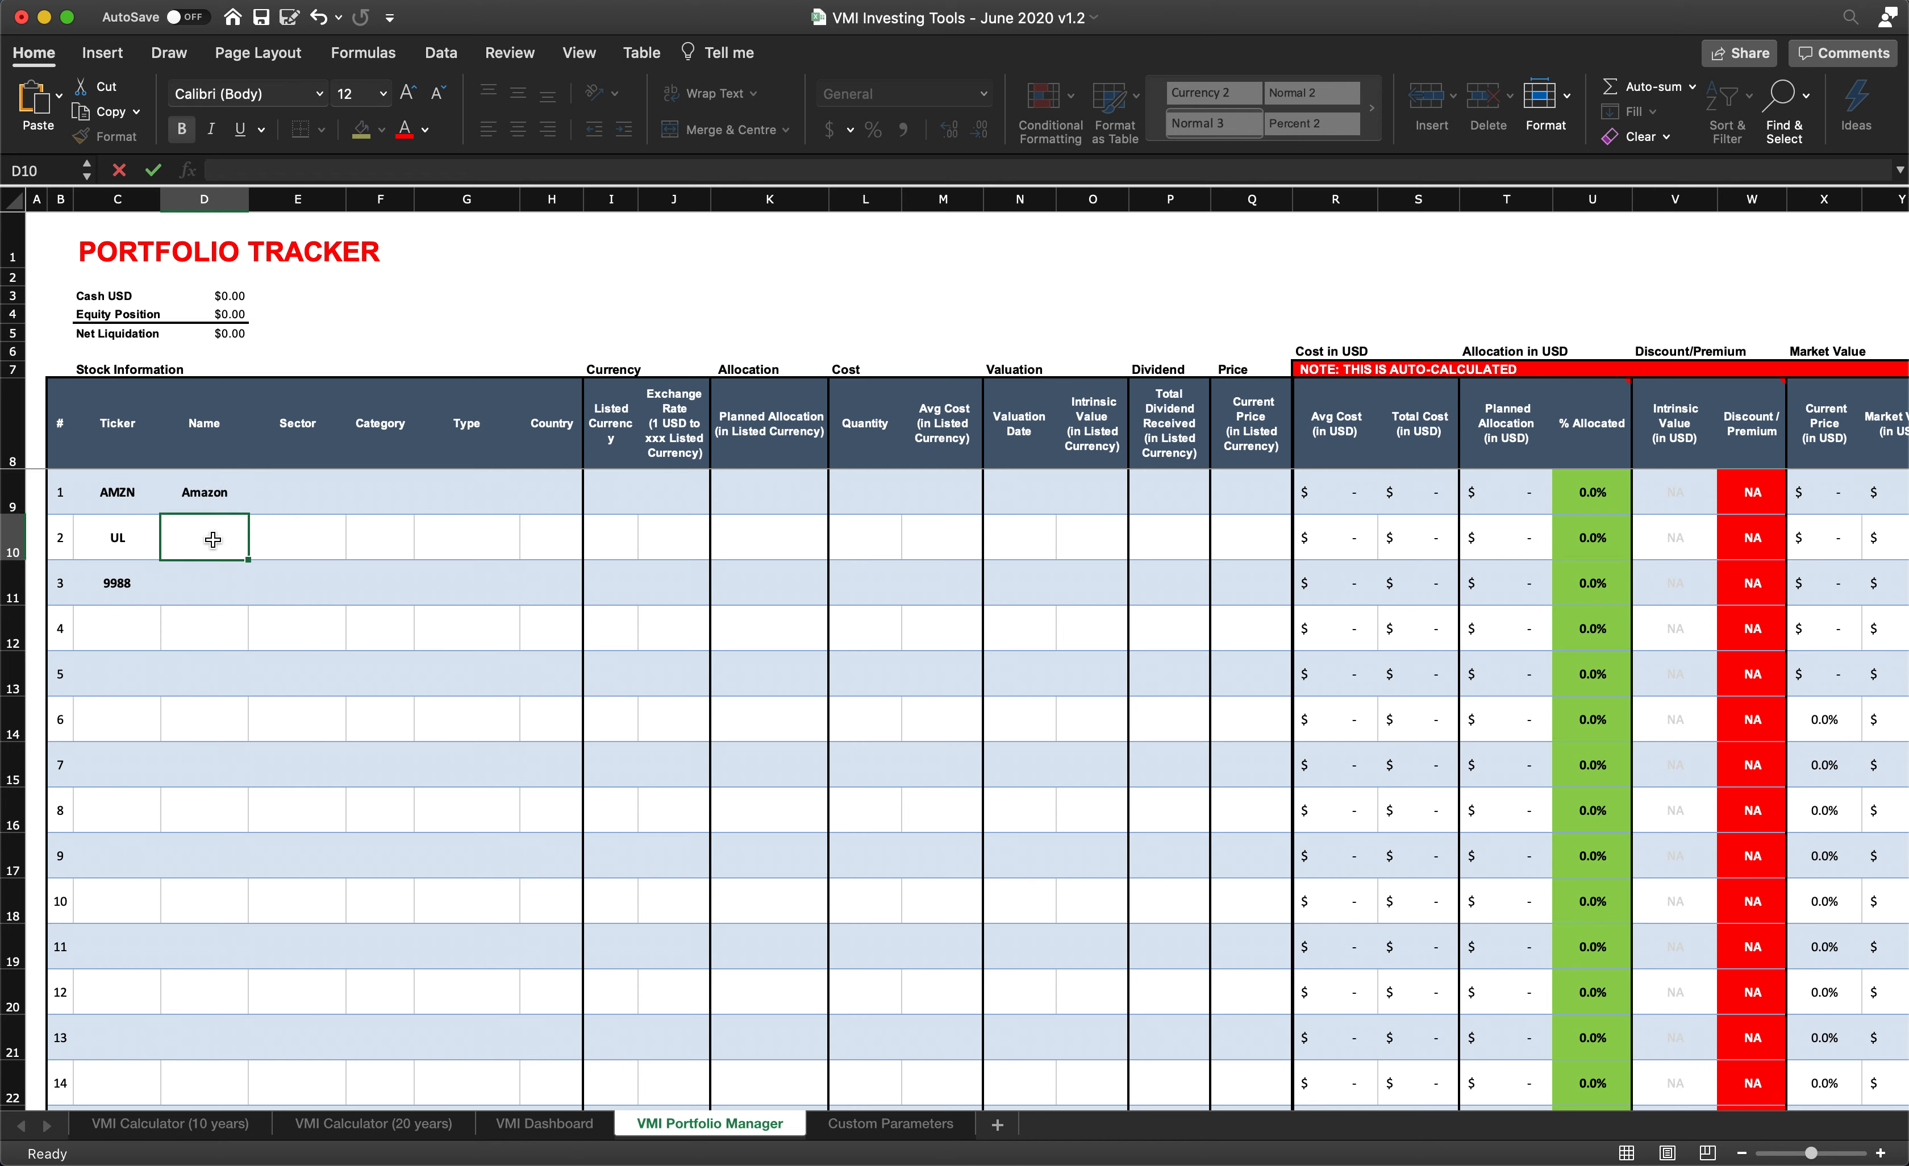
text(Unilevr)
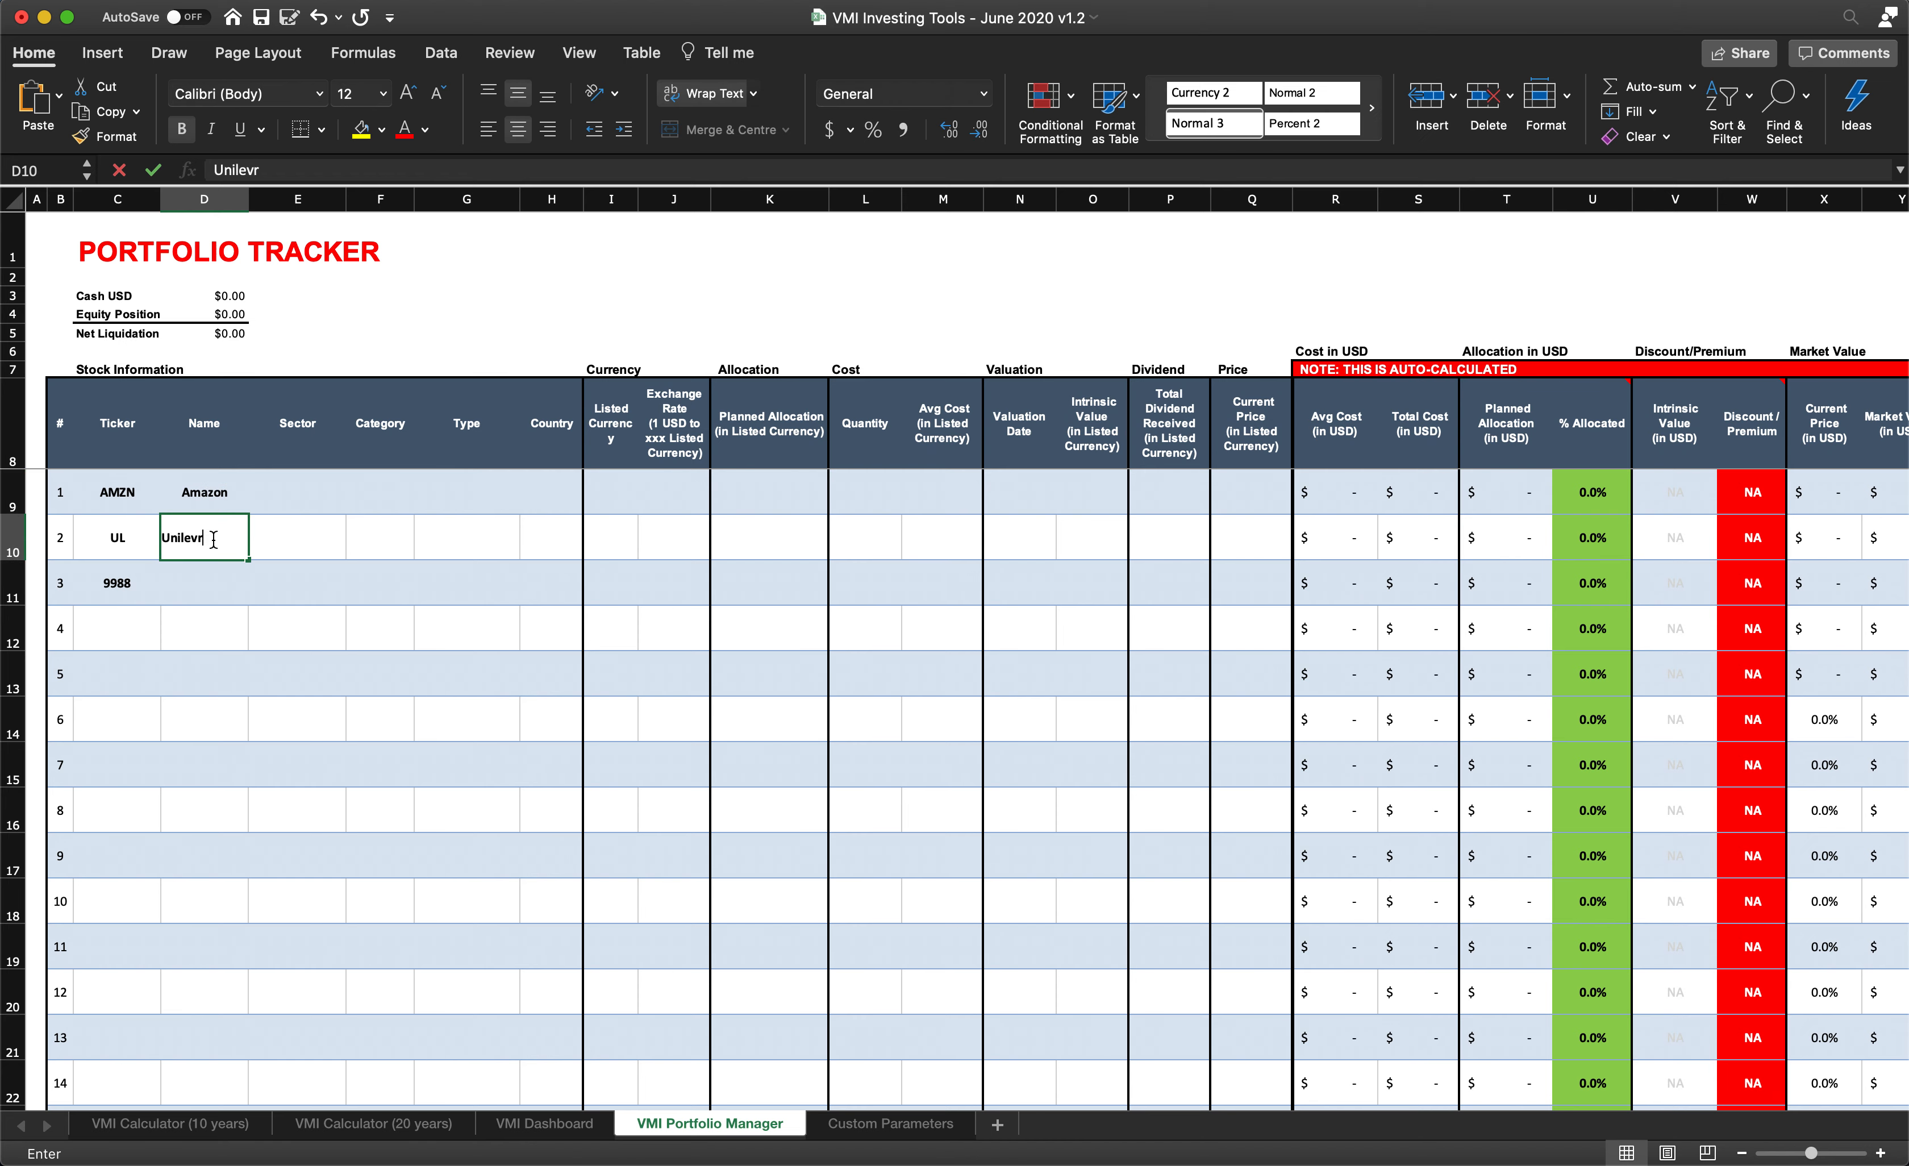
click(201, 584)
text(Alibaba)
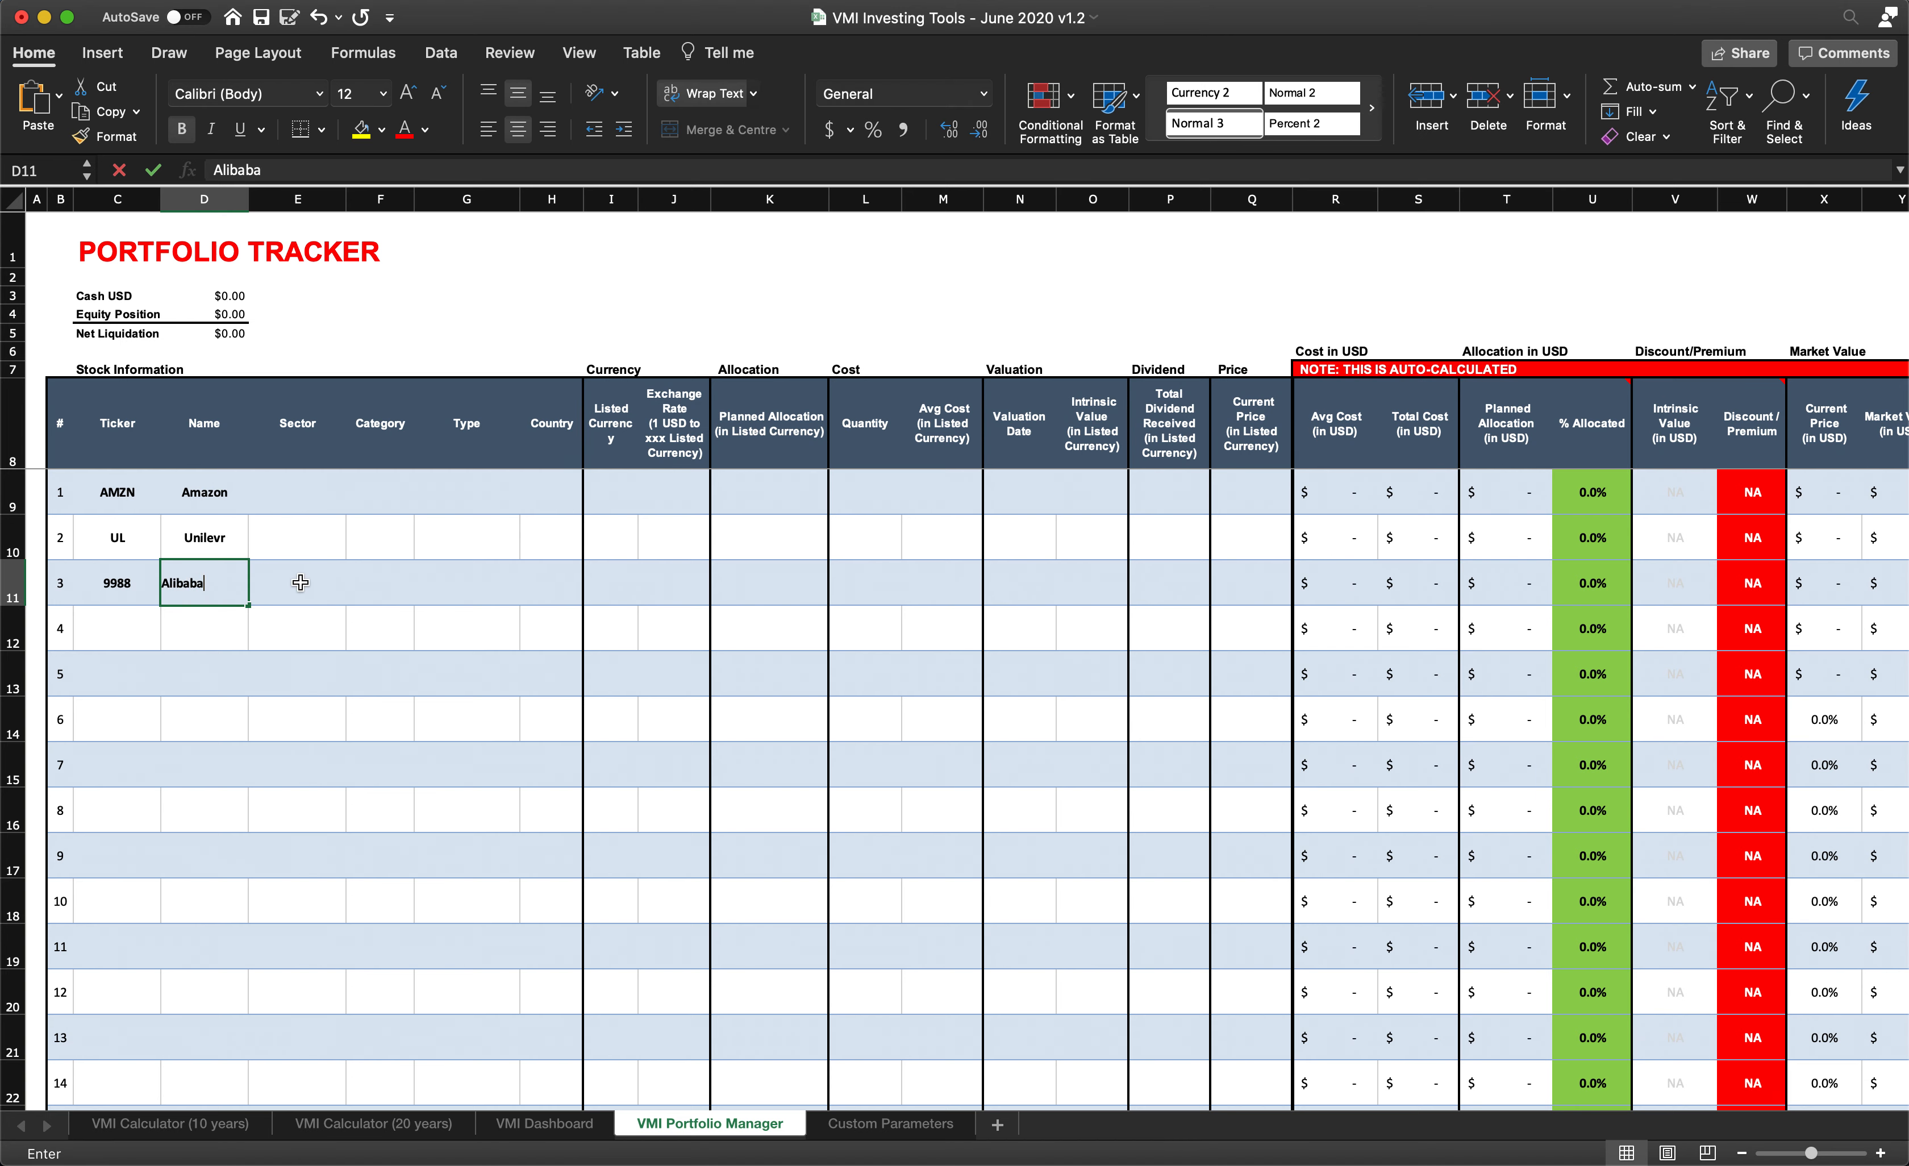
click(300, 582)
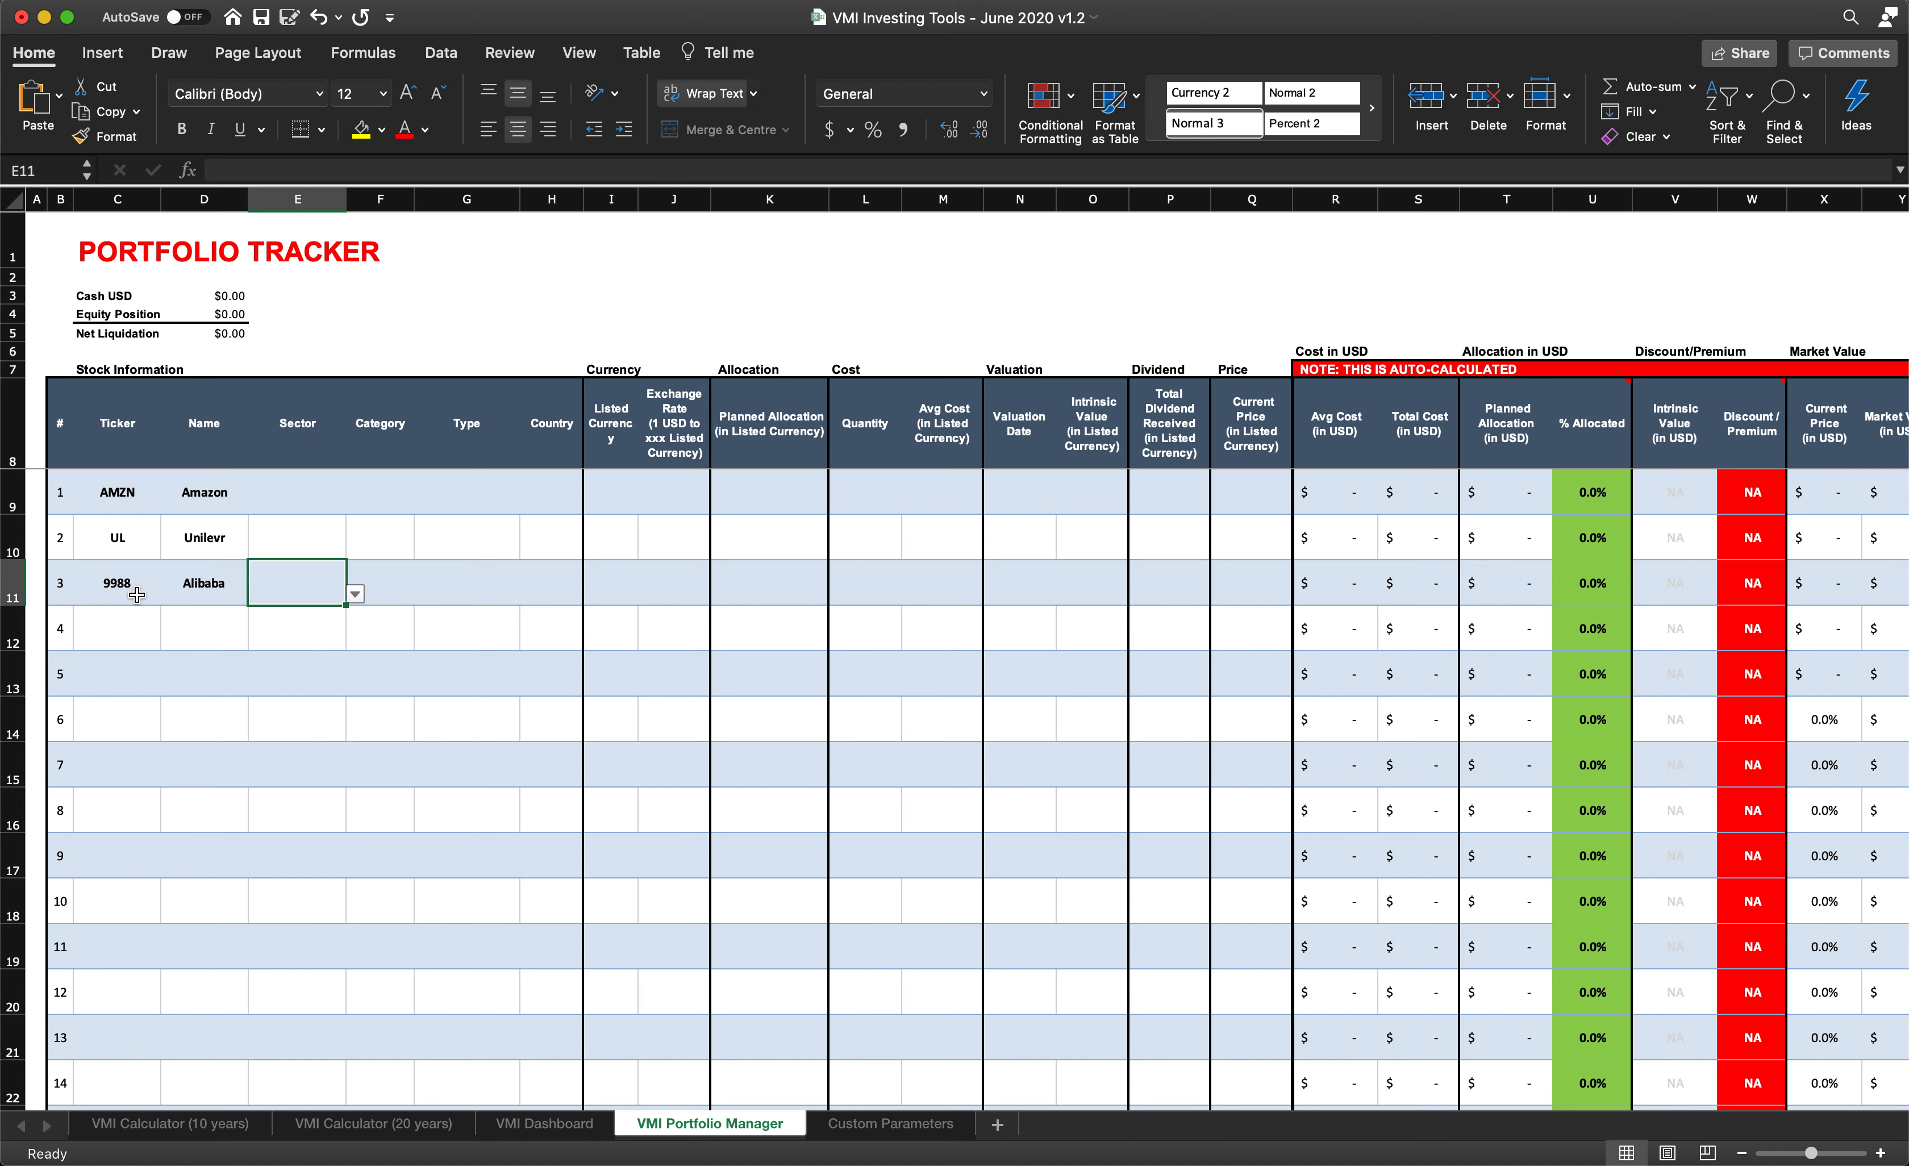
- Assign Amazon the Communication Services sector and the Growth category
click(276, 499)
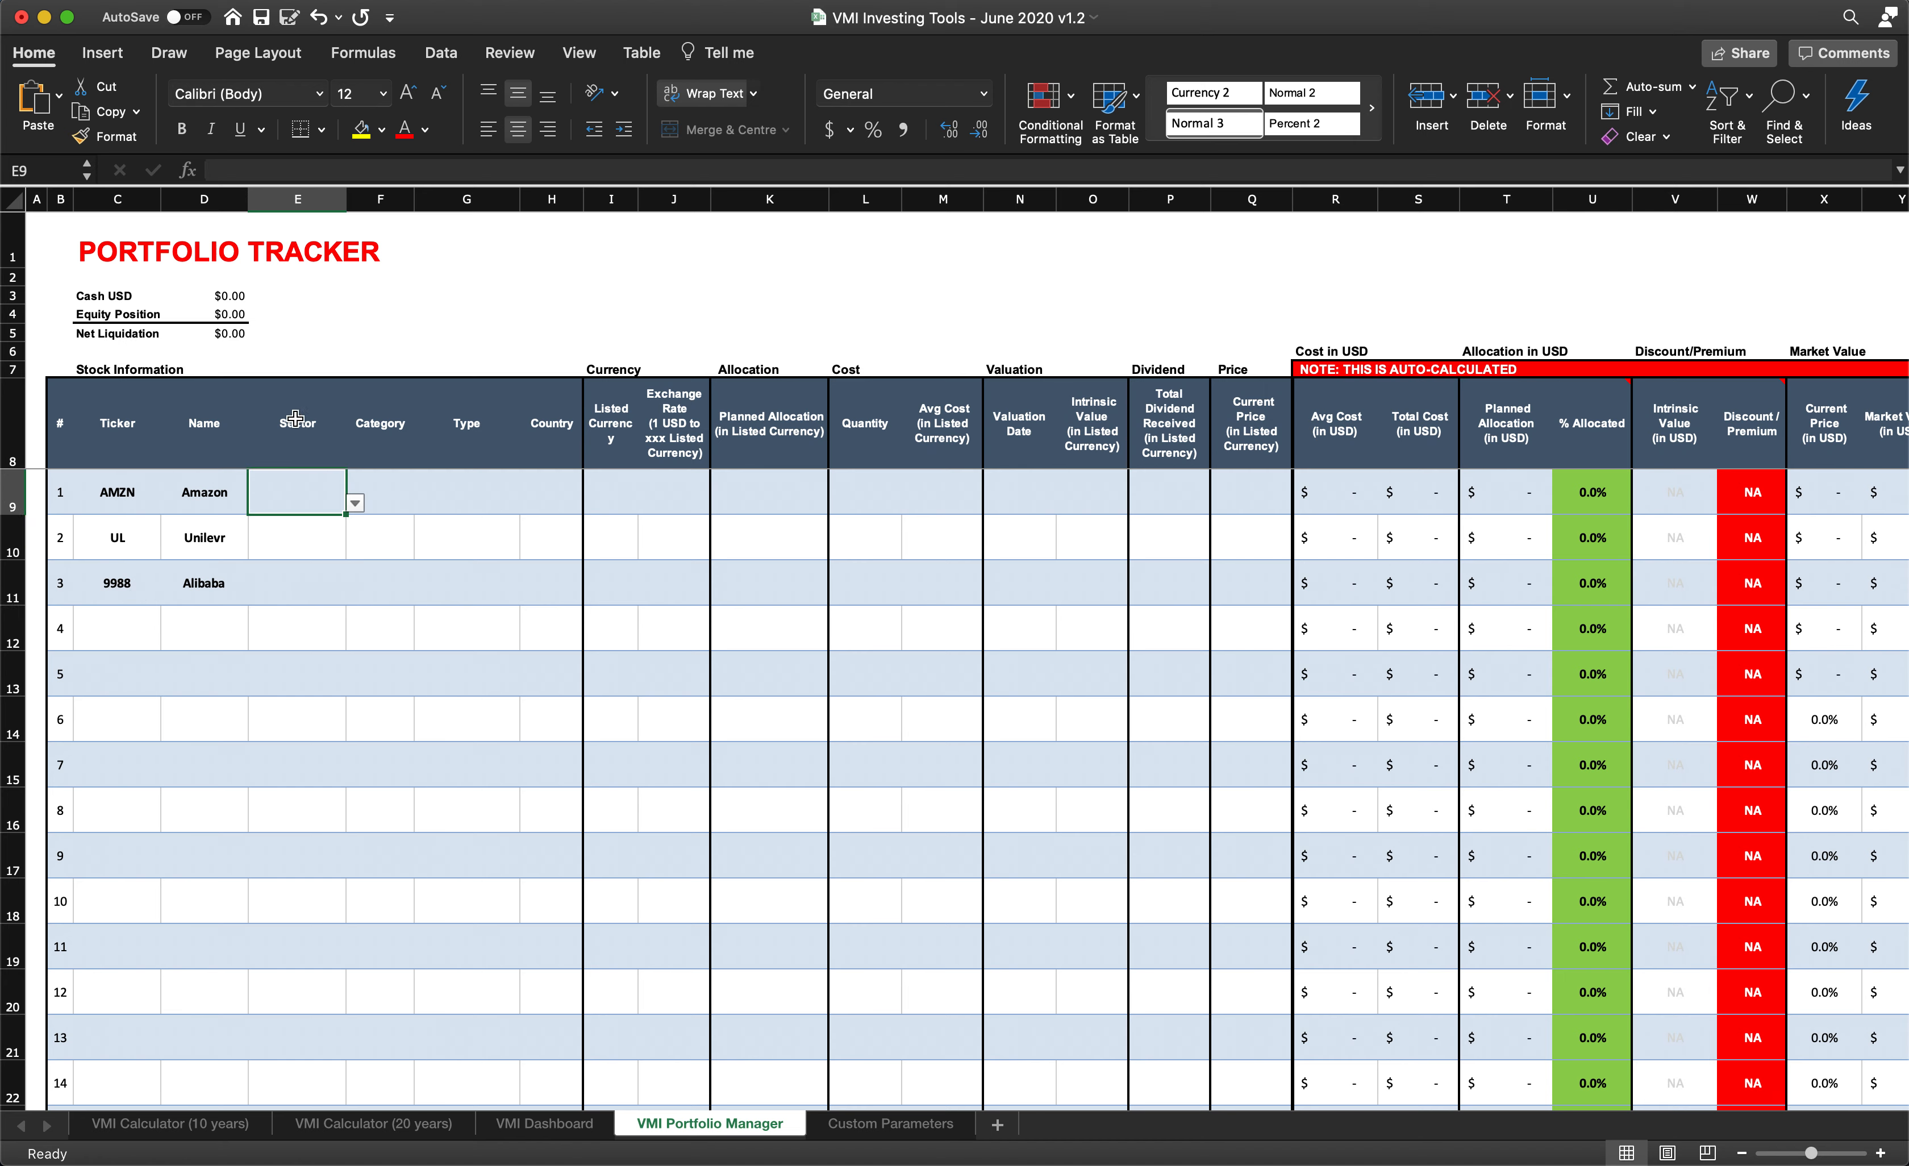
click(355, 502)
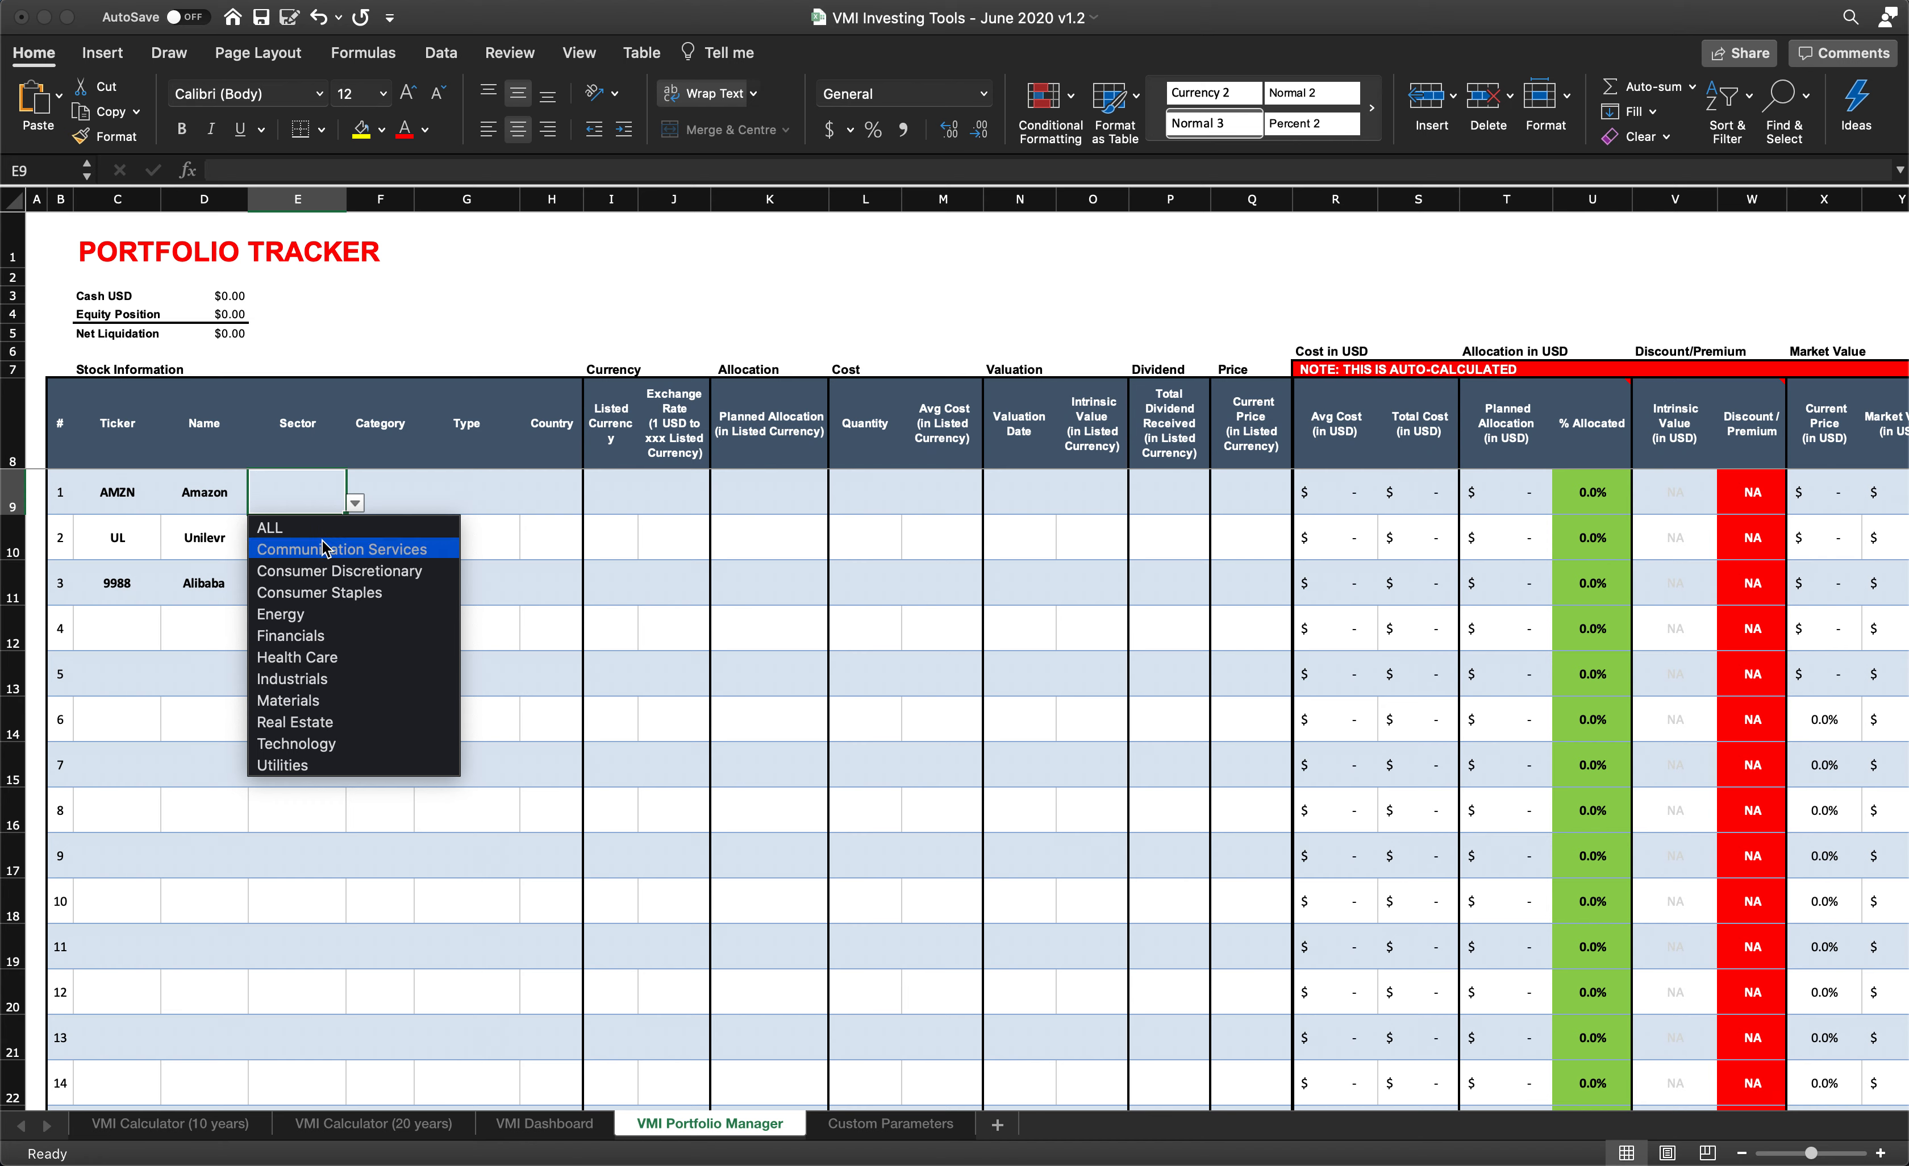
click(358, 558)
click(390, 499)
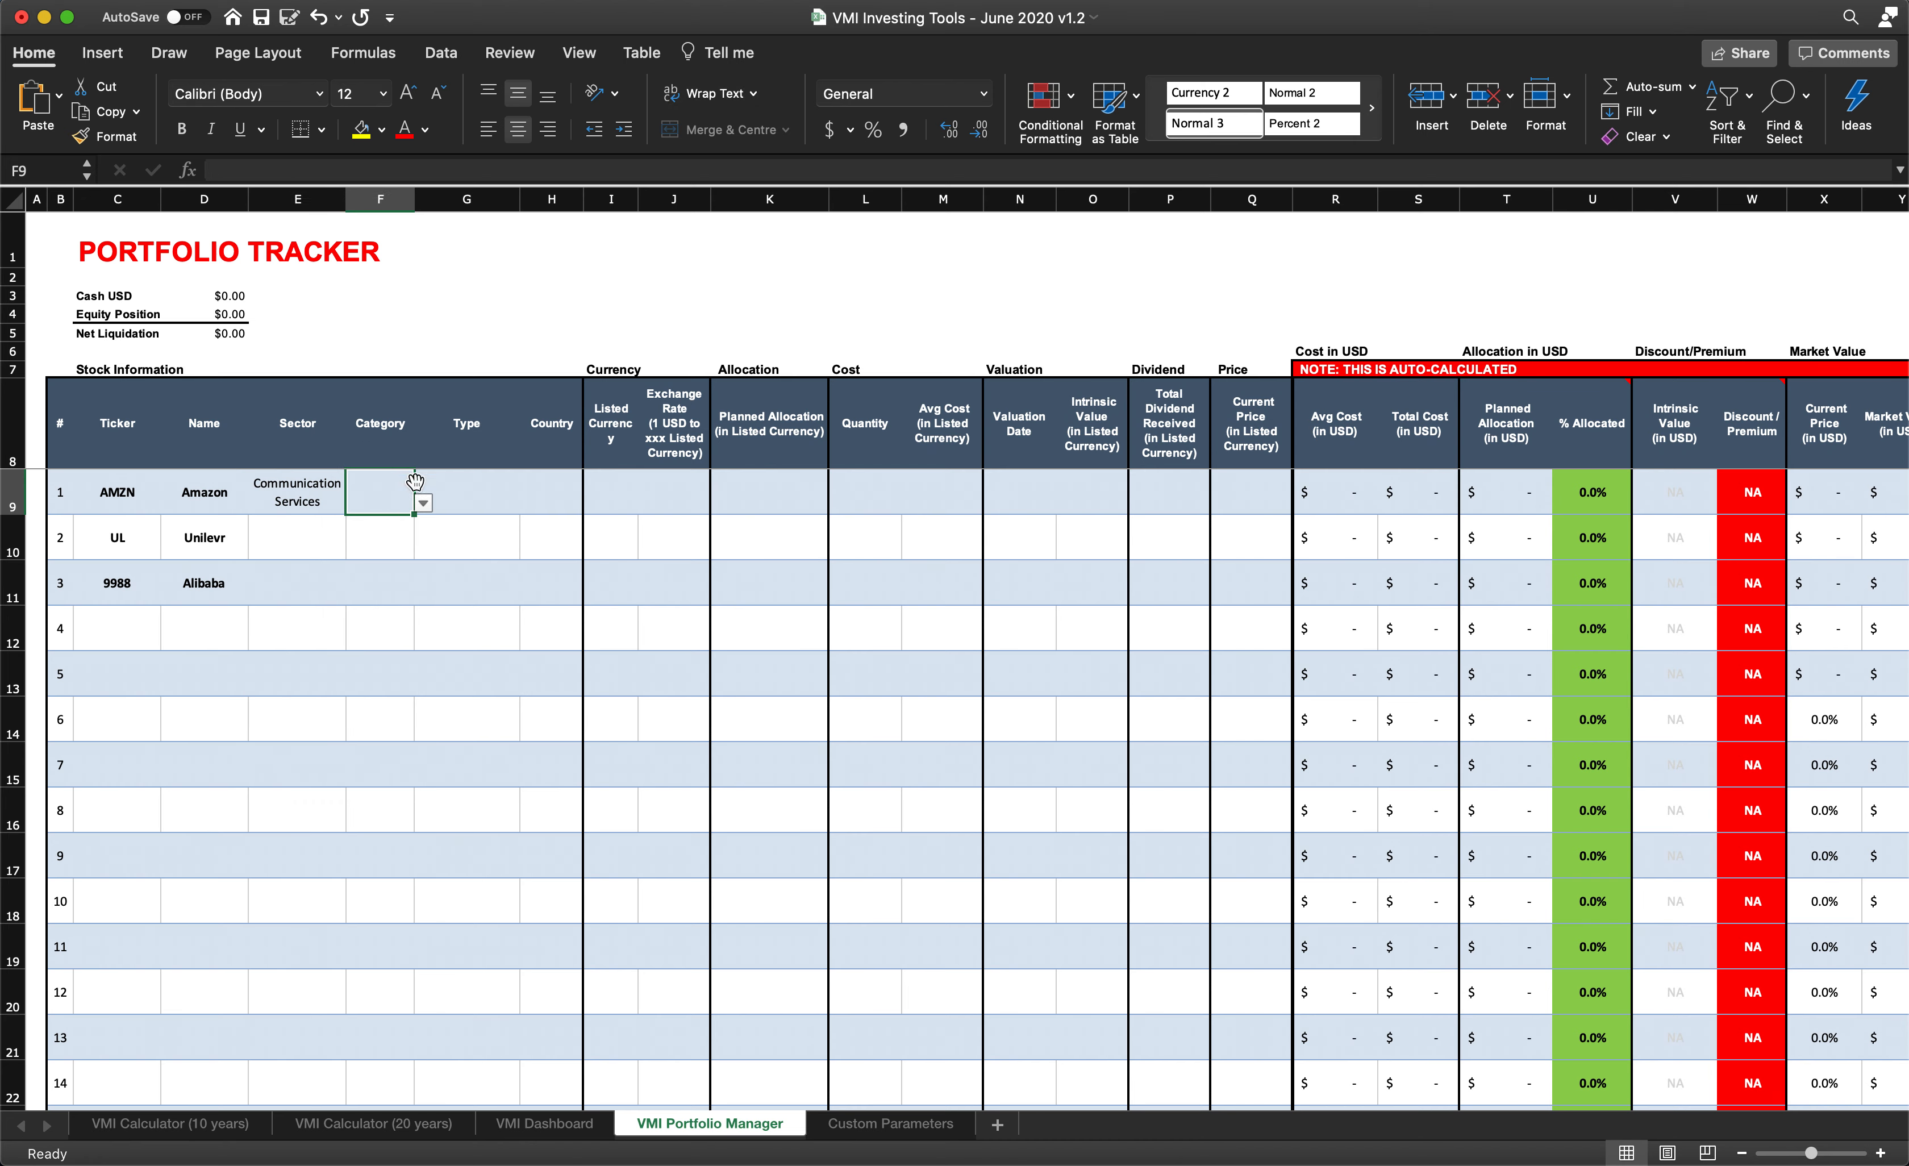
click(424, 504)
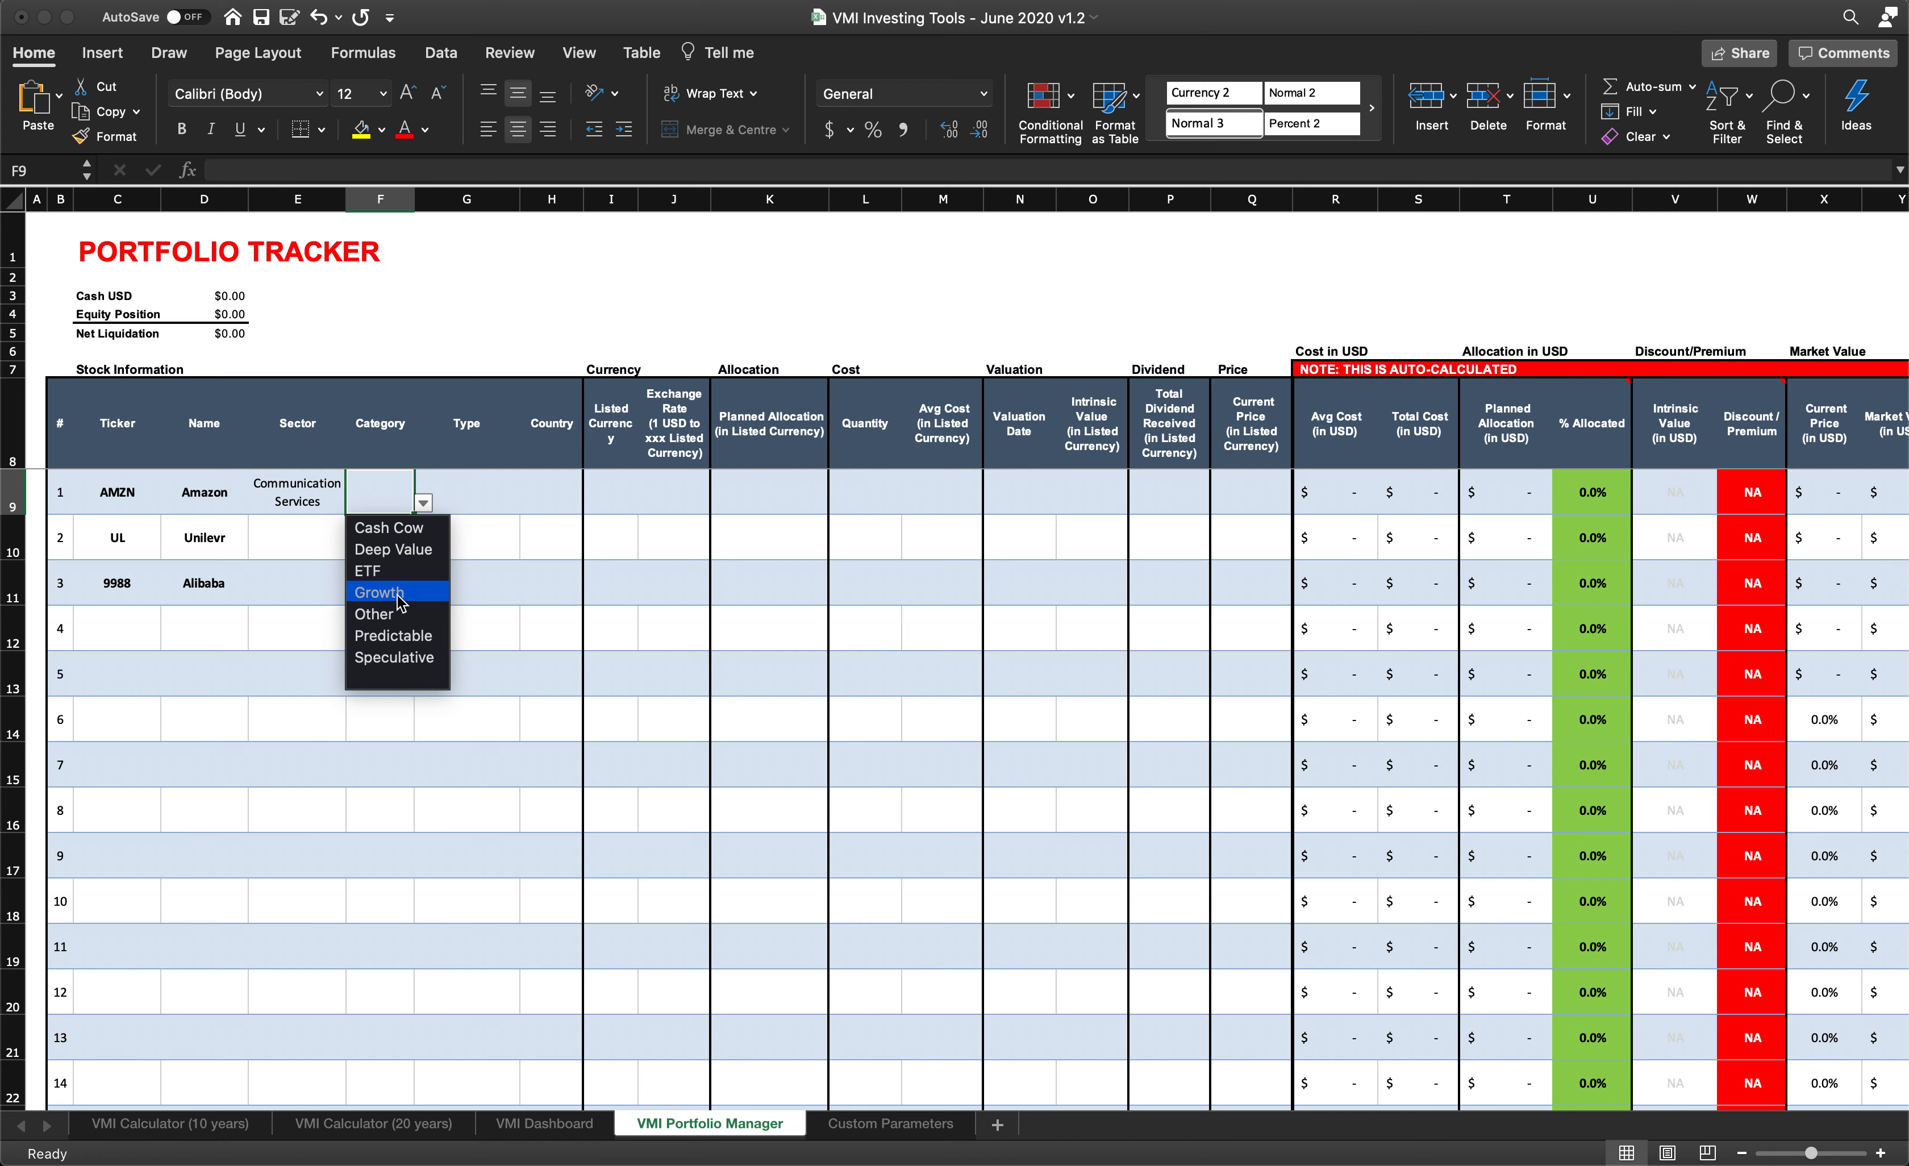
click(402, 602)
- Set Amazon's type to Moderate Cyclical and its country to US
click(471, 499)
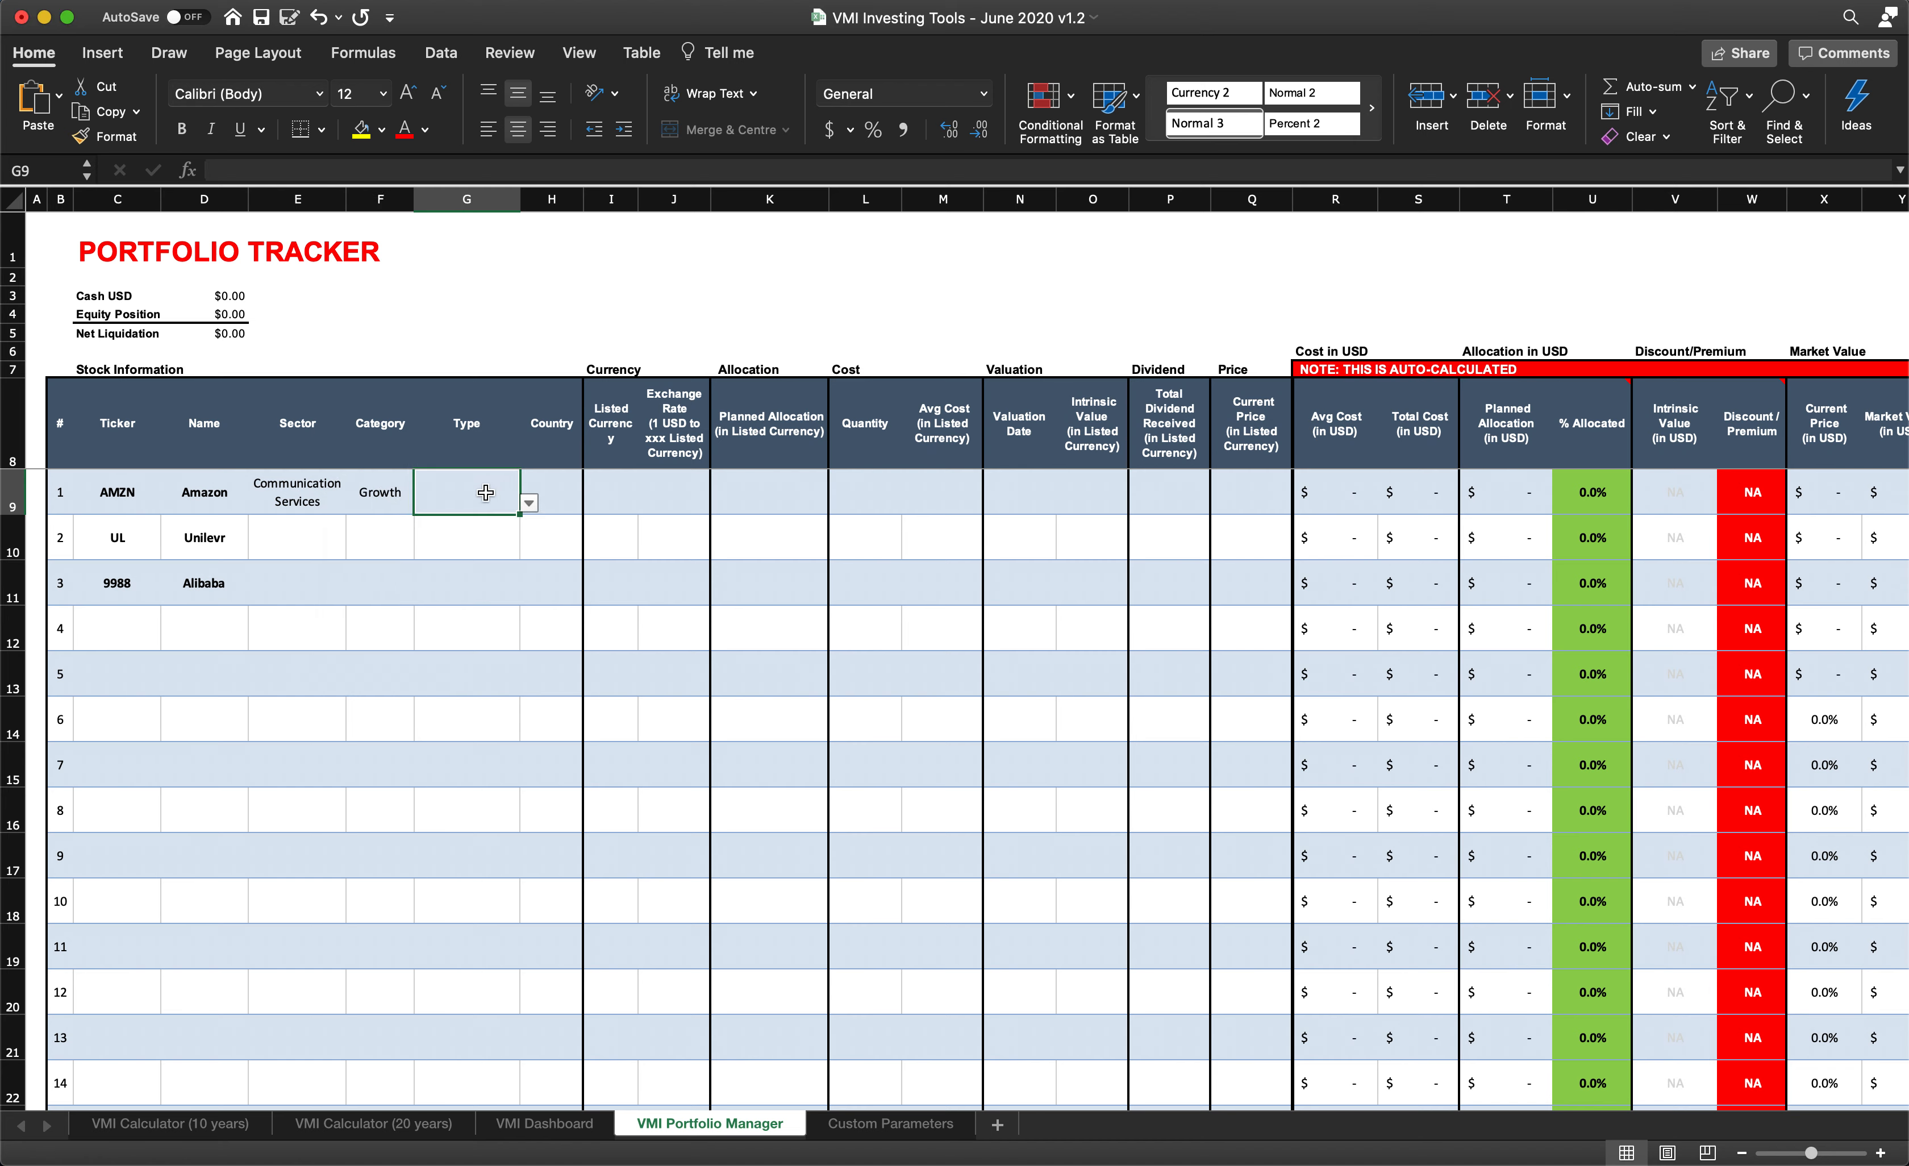
click(531, 502)
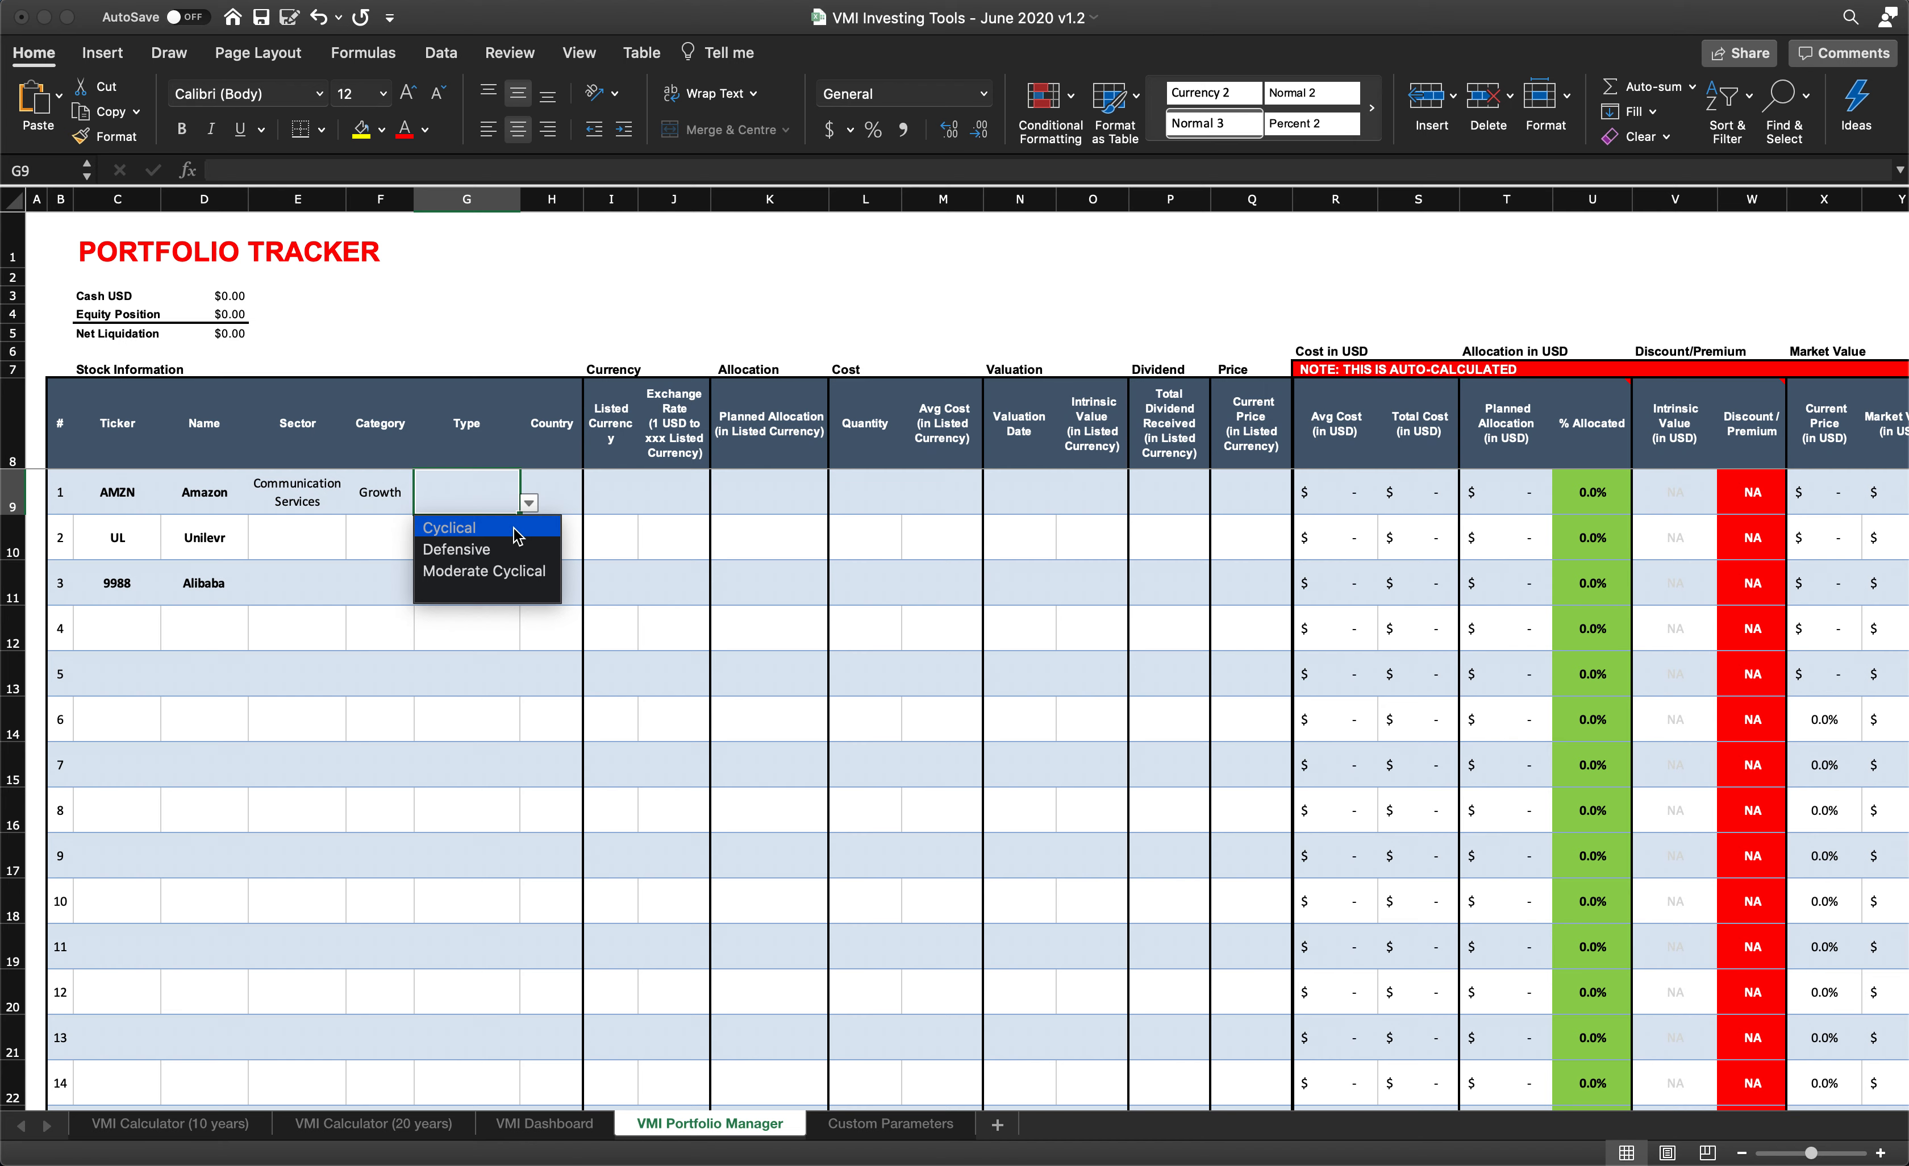
click(536, 579)
click(562, 487)
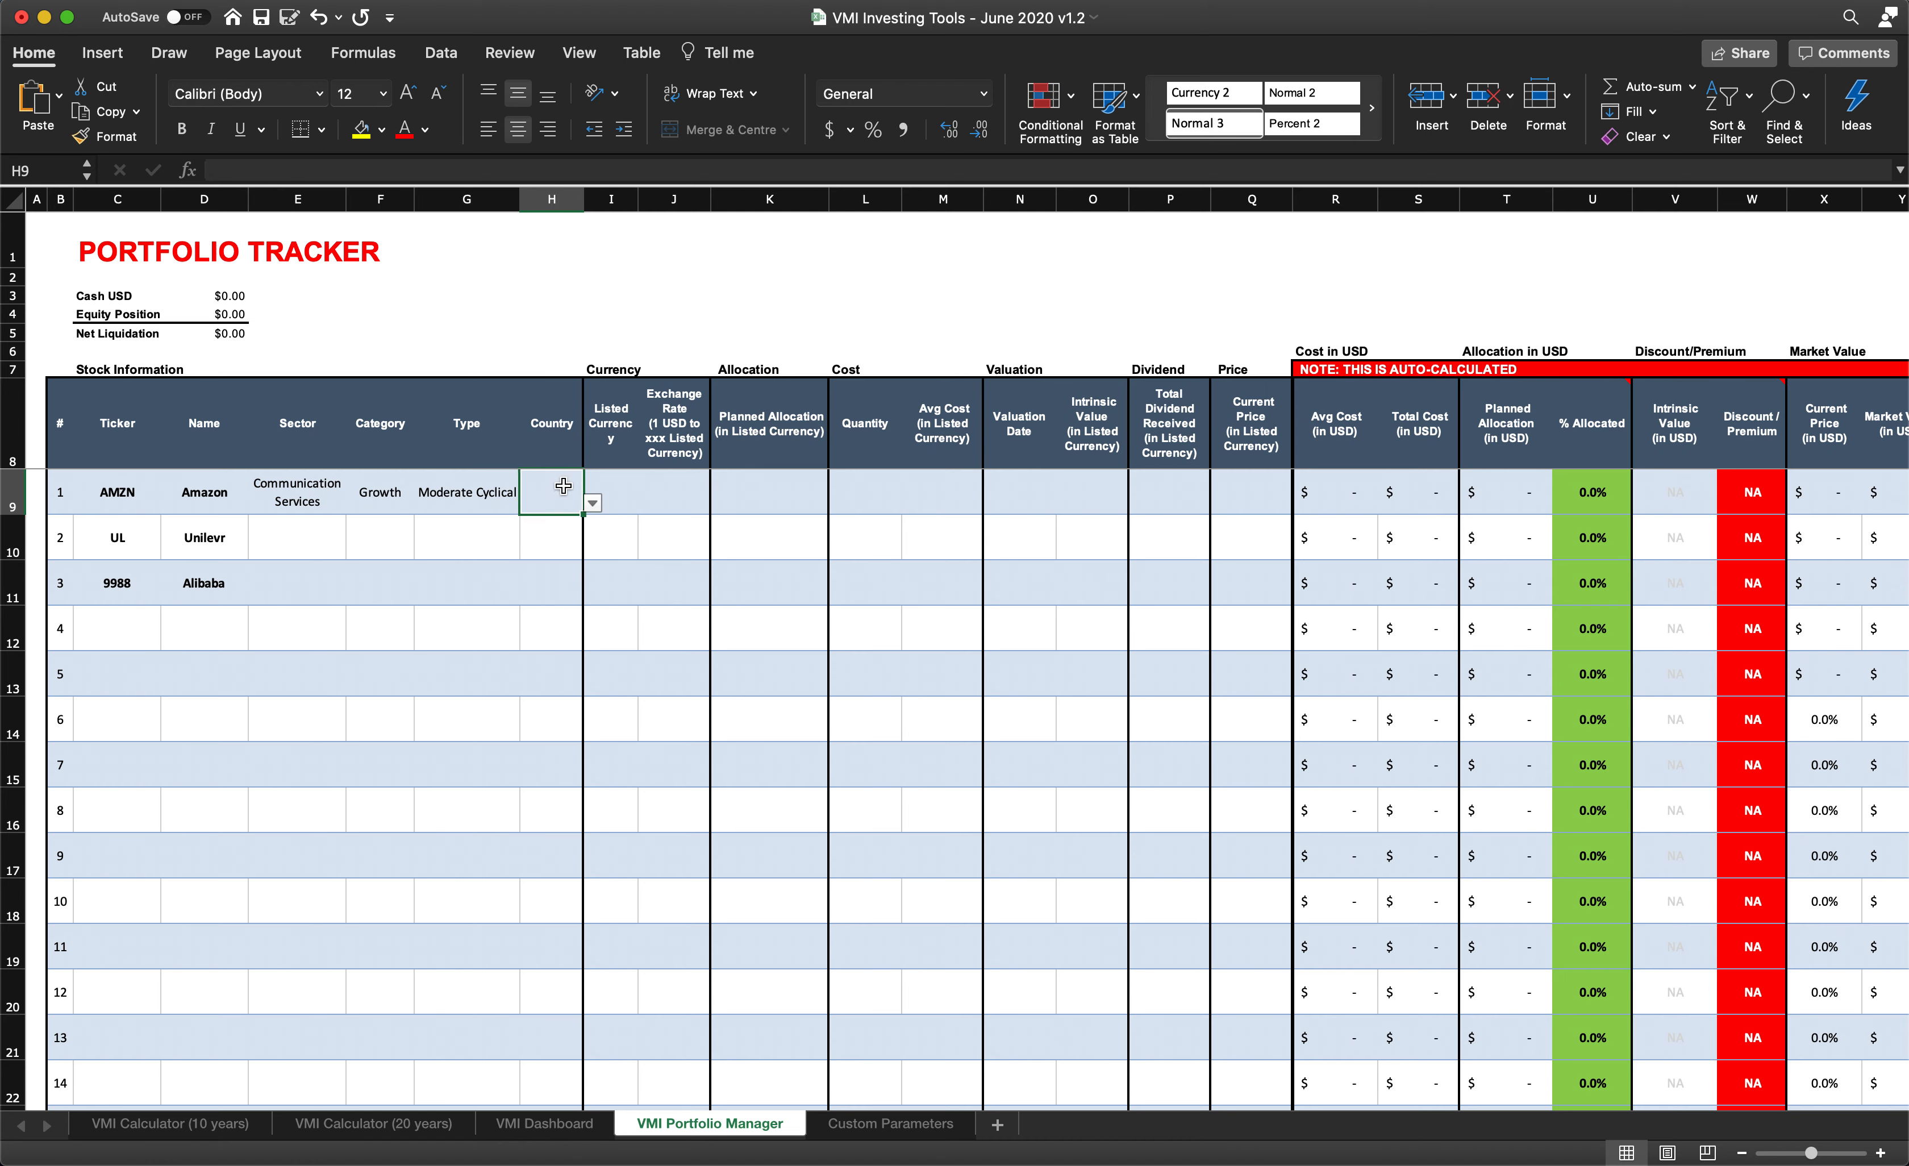
click(590, 503)
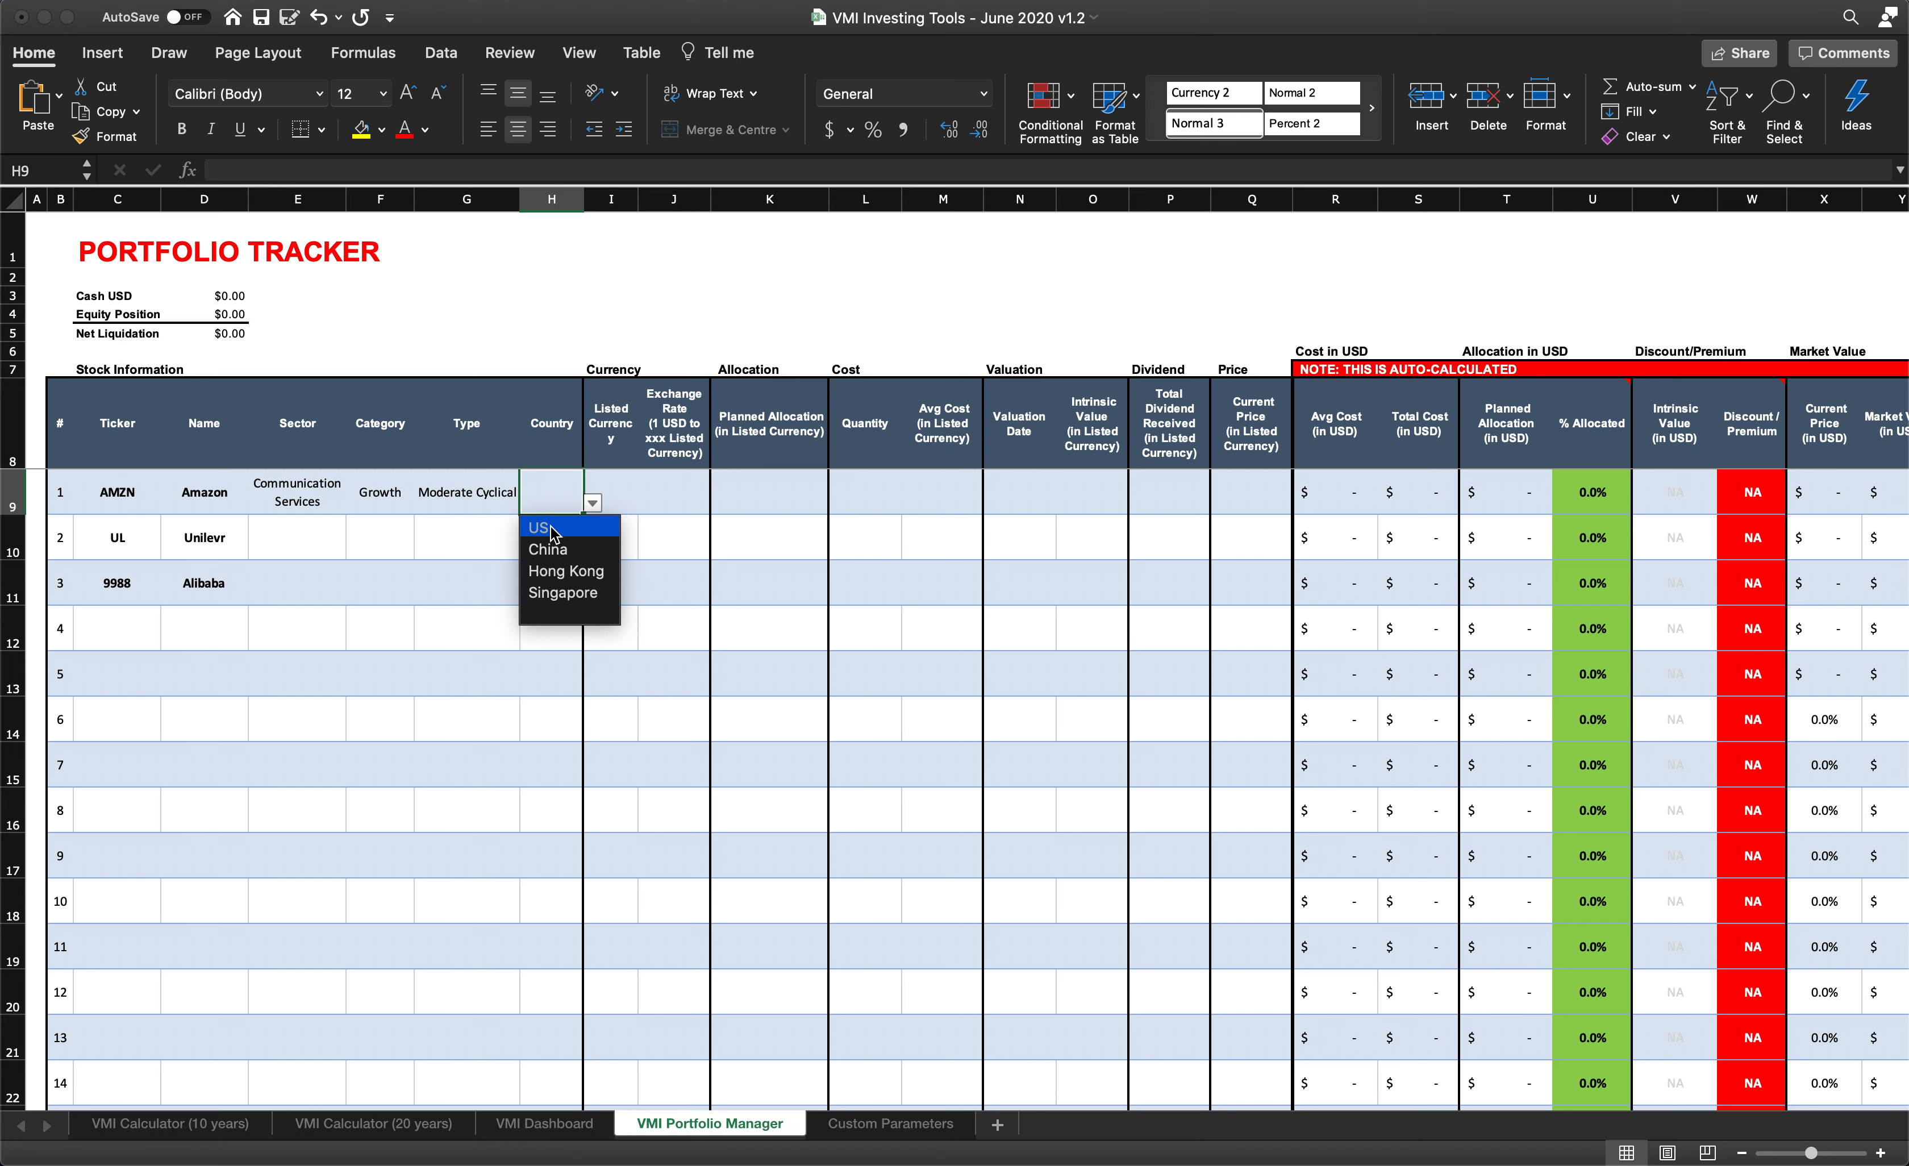
click(576, 530)
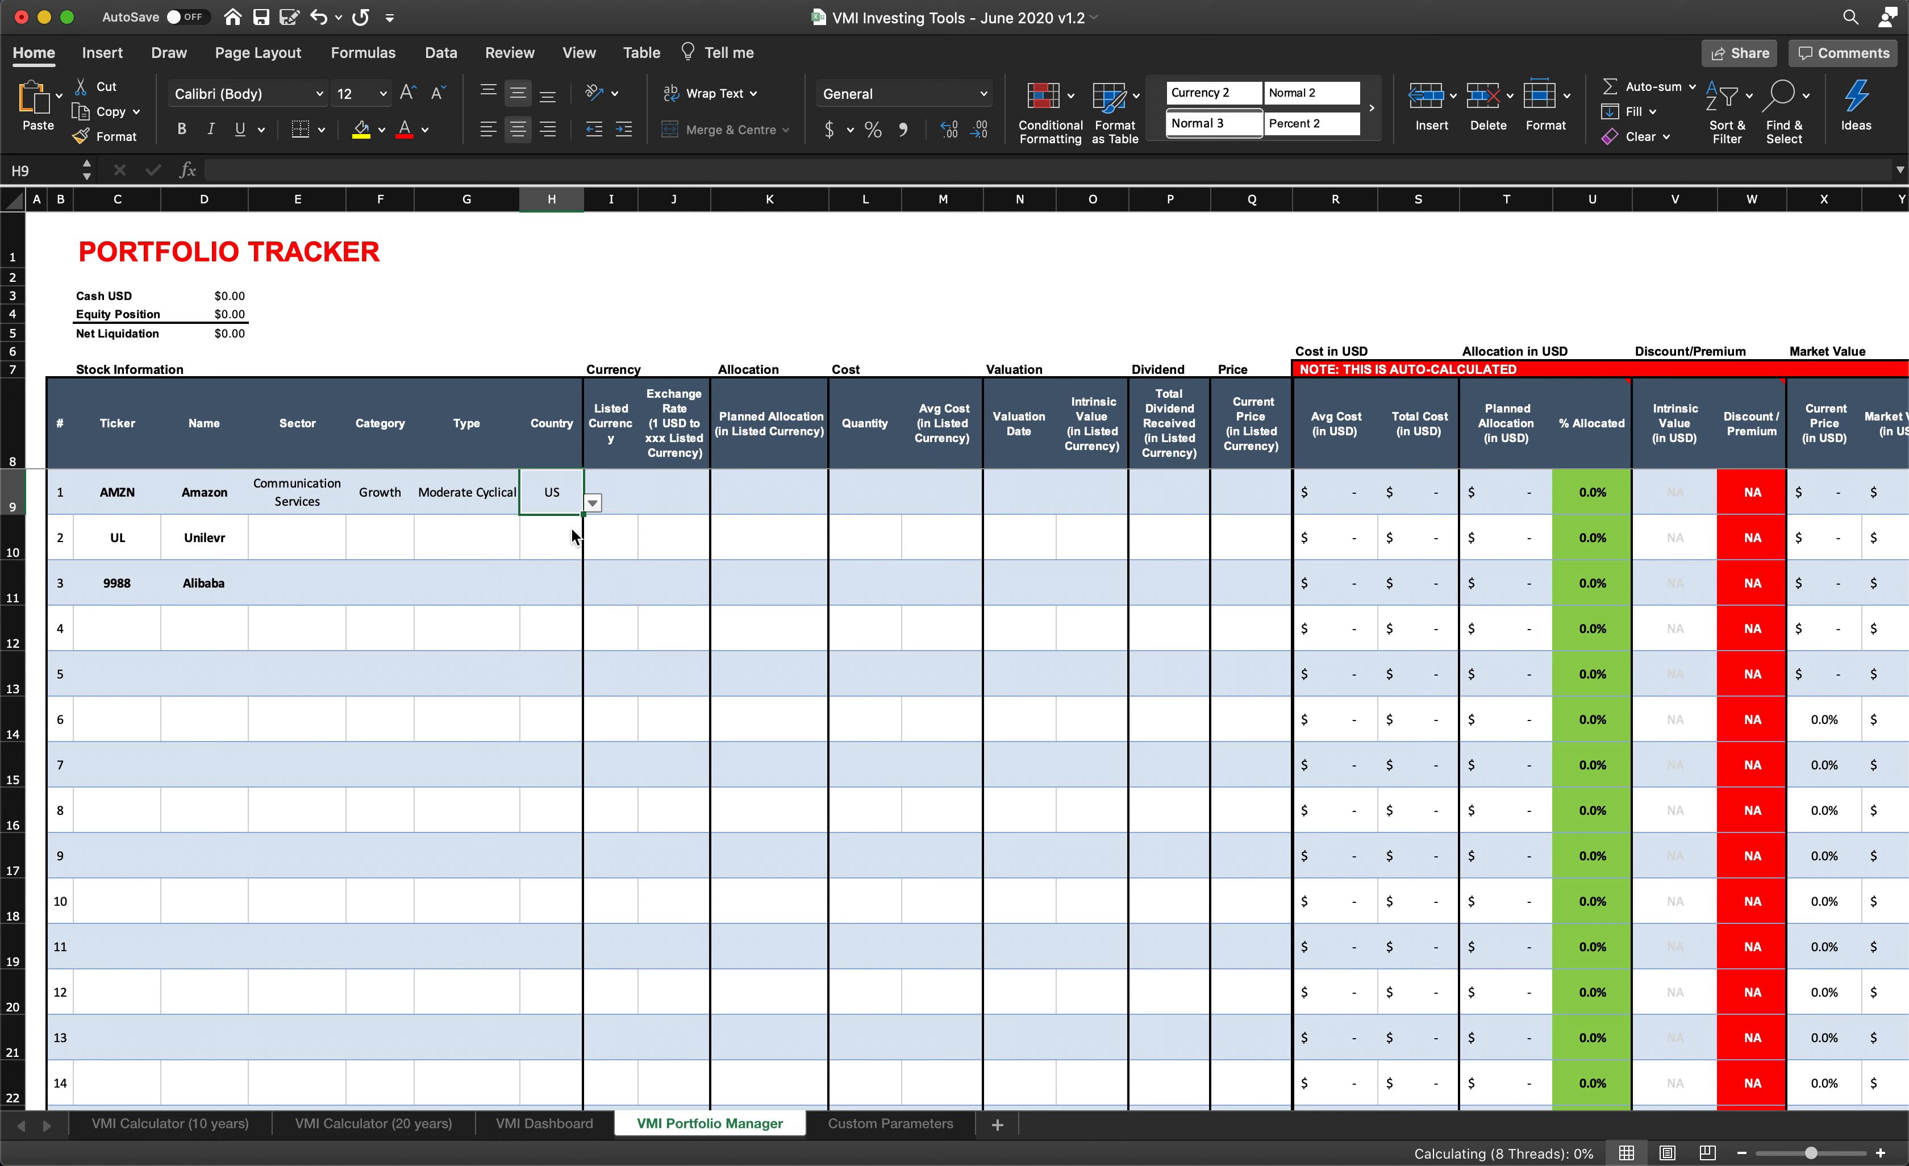
- Enter USD as Amazon's listed currency with an exchange rate of 1
click(611, 480)
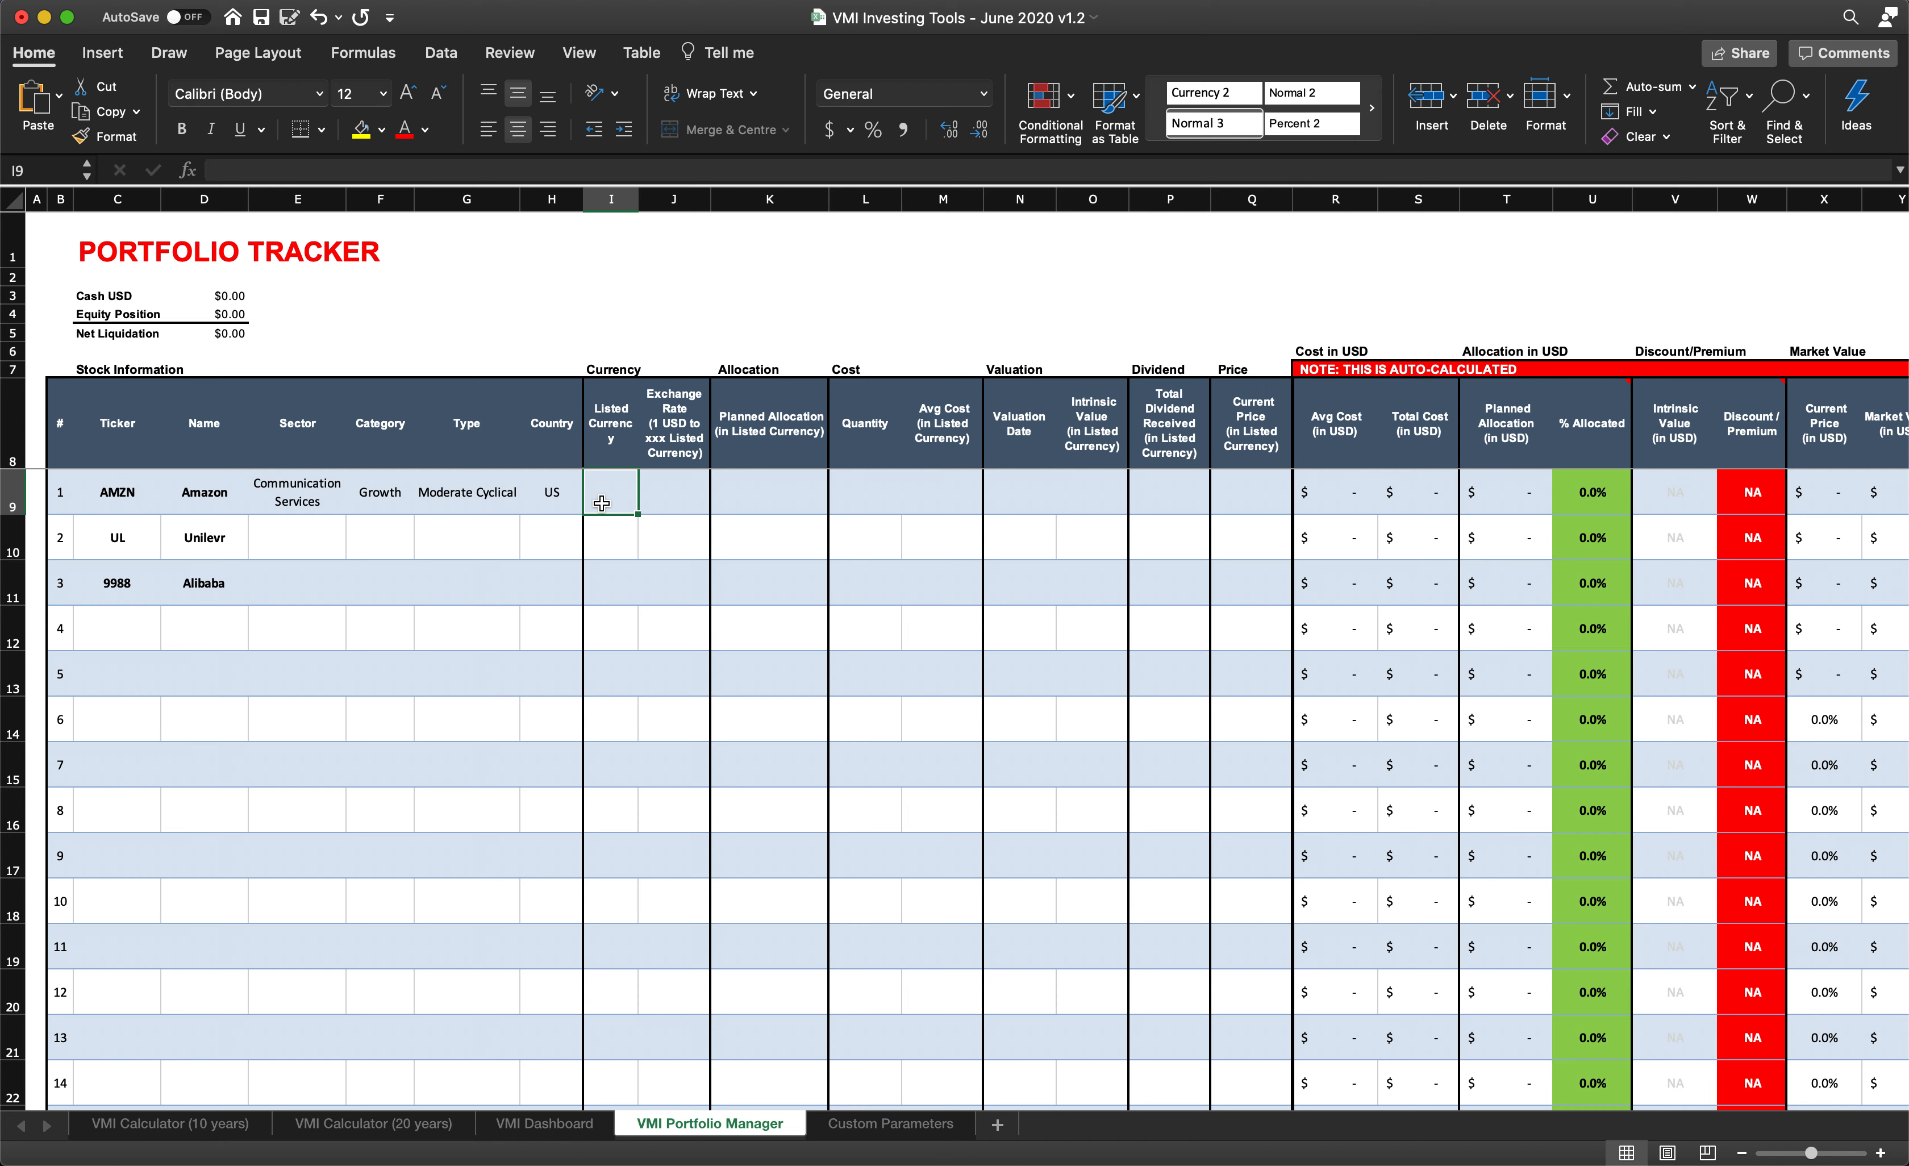
text(USD)
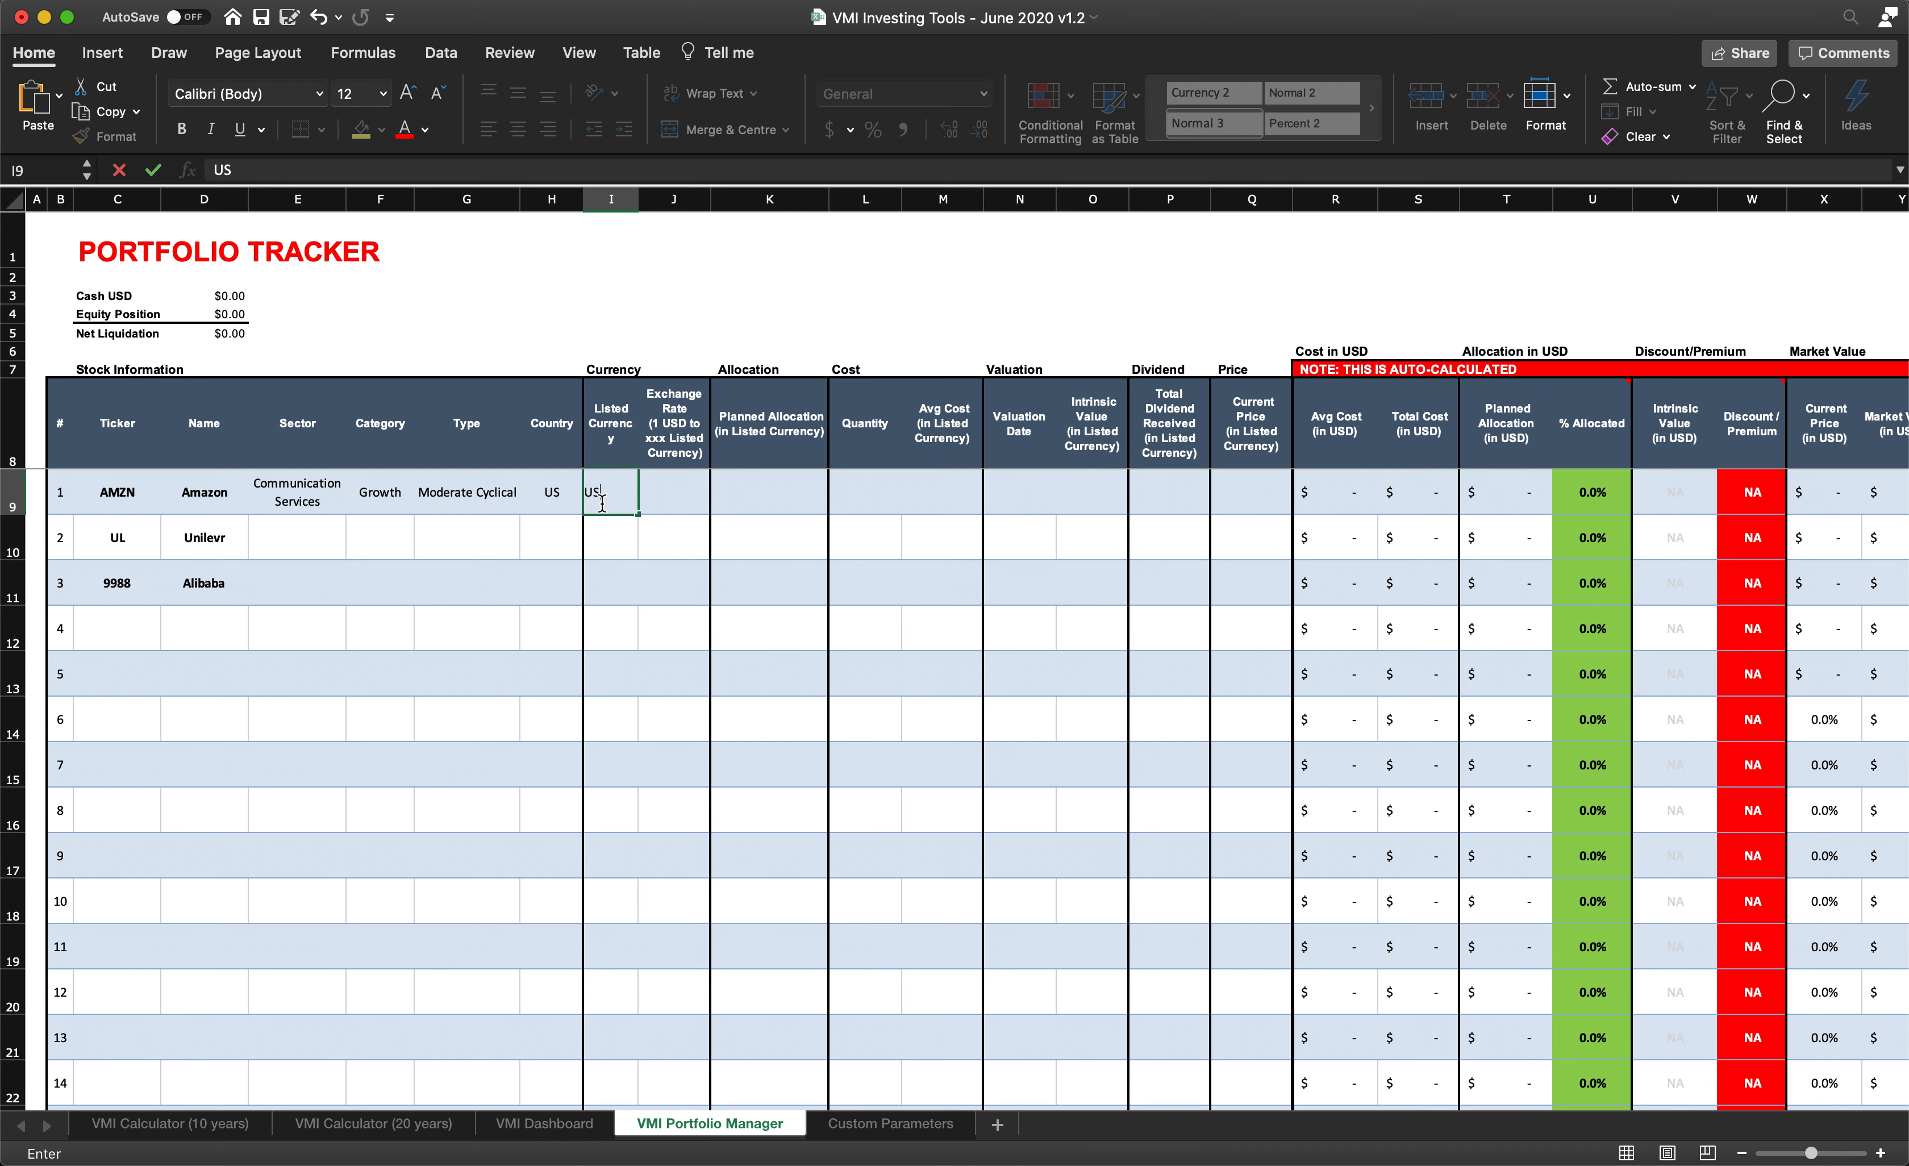
click(661, 485)
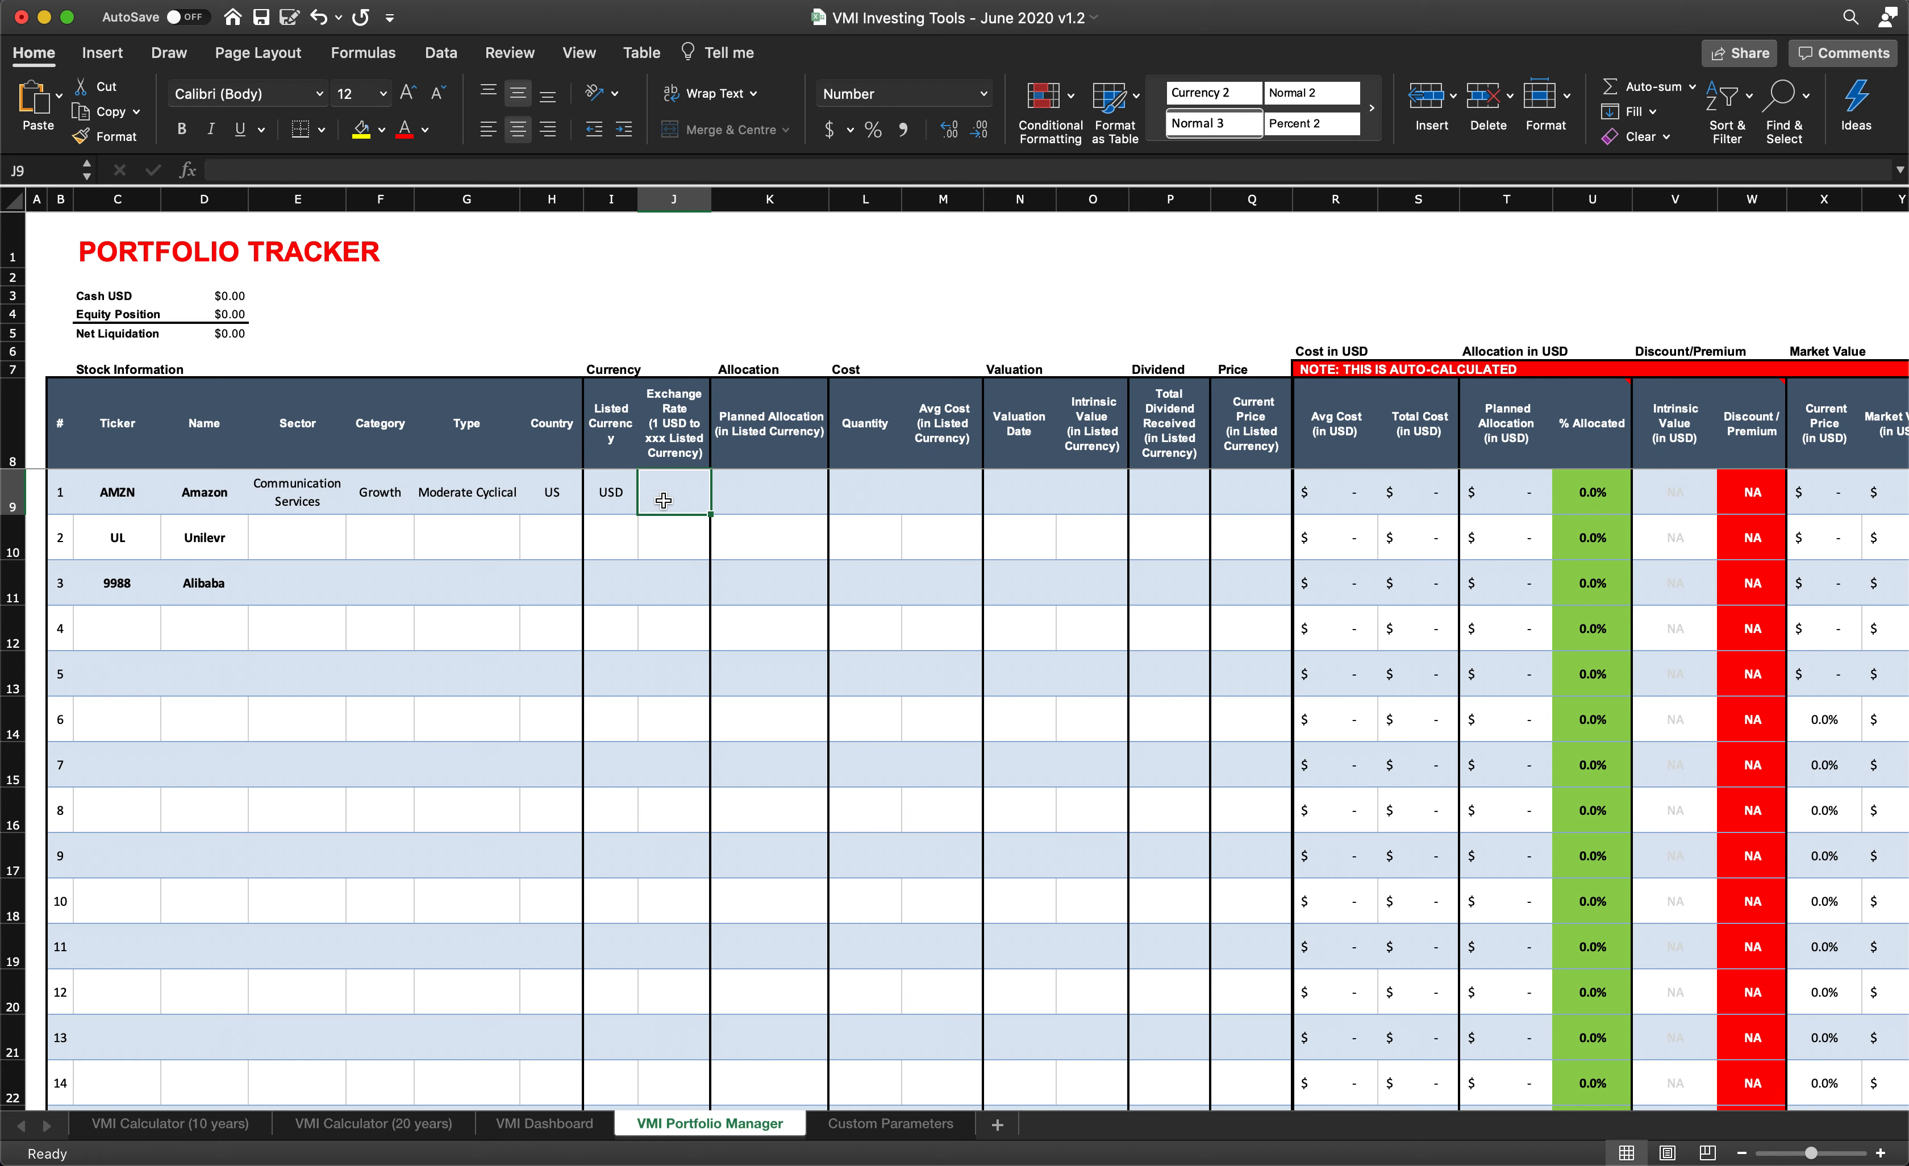
text(1)
- Set Amazon's planned allocation in listed currency to 10000
click(760, 497)
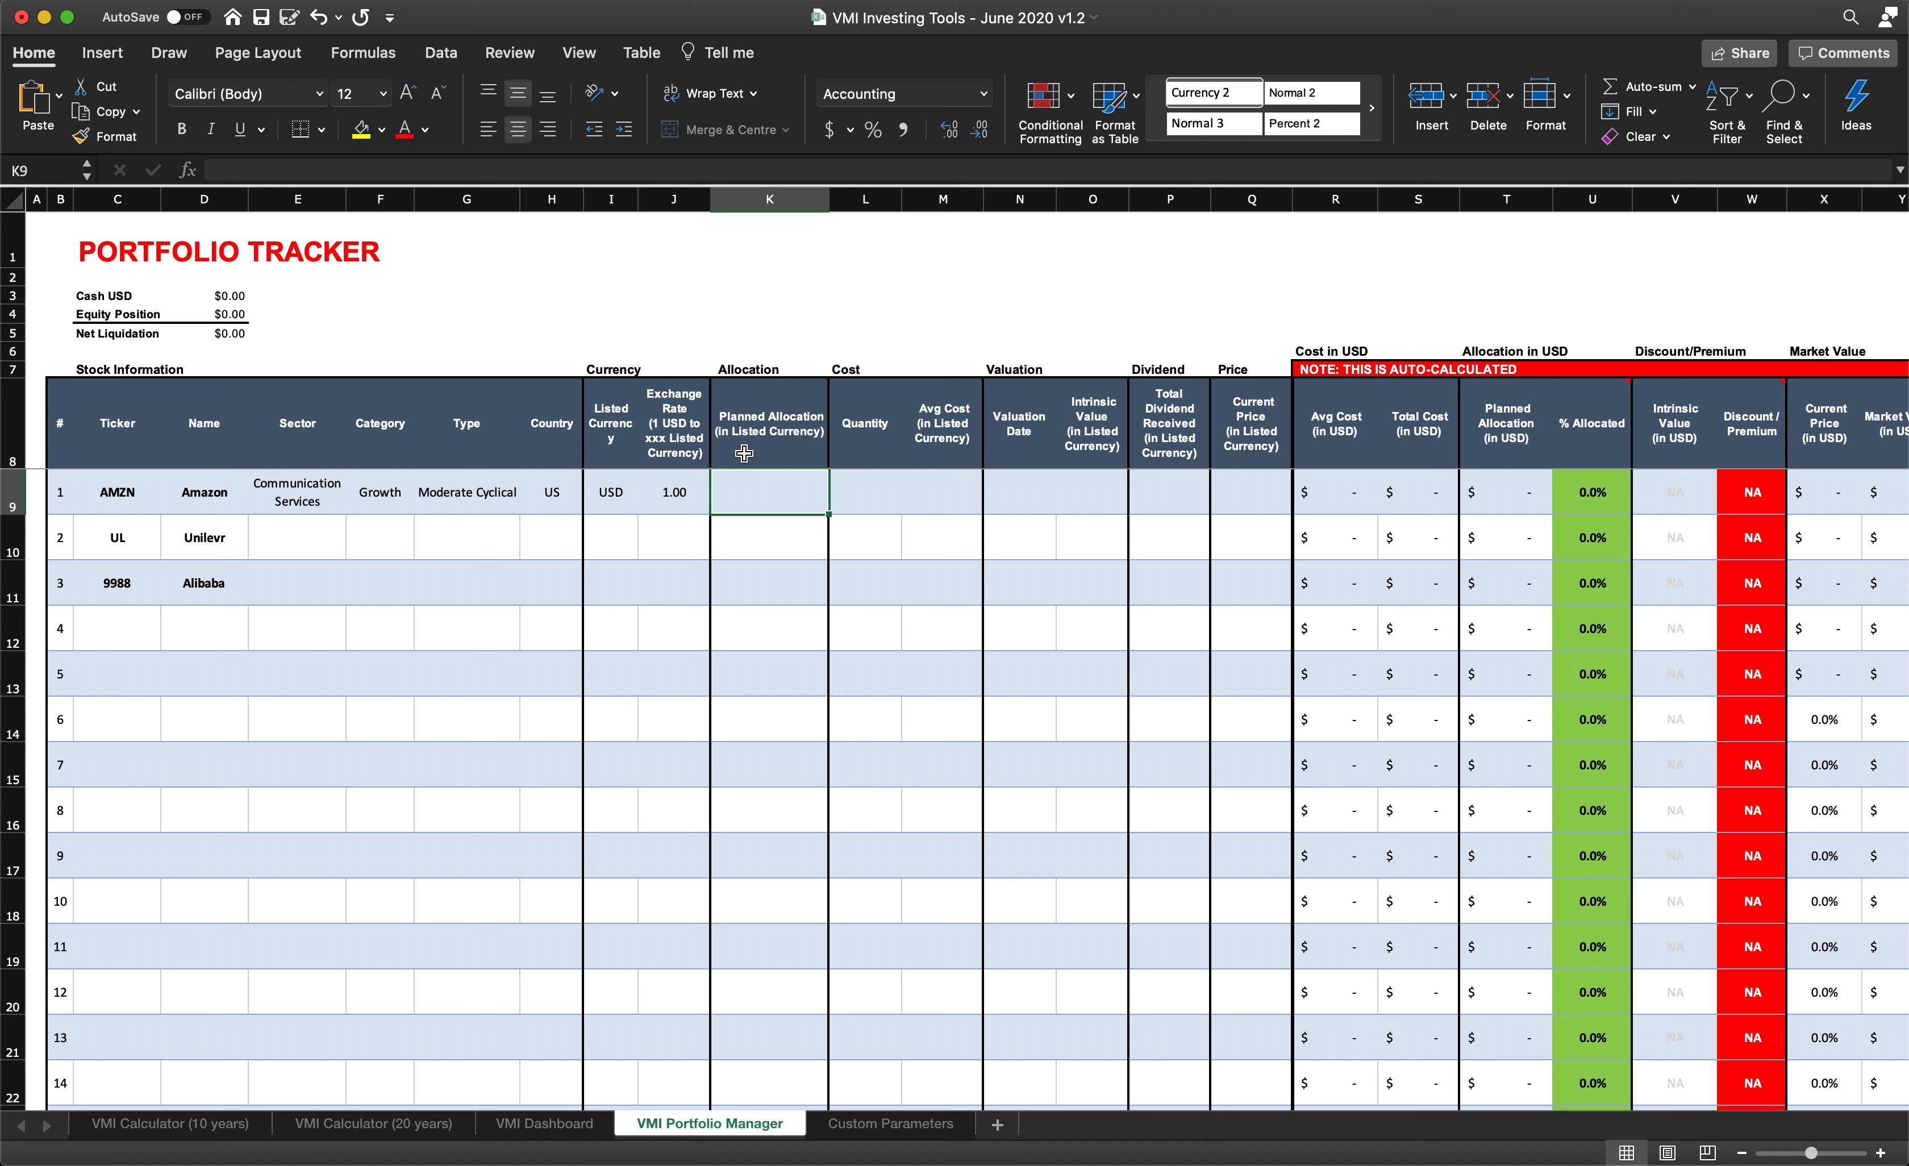
text(1000)
key(Return)
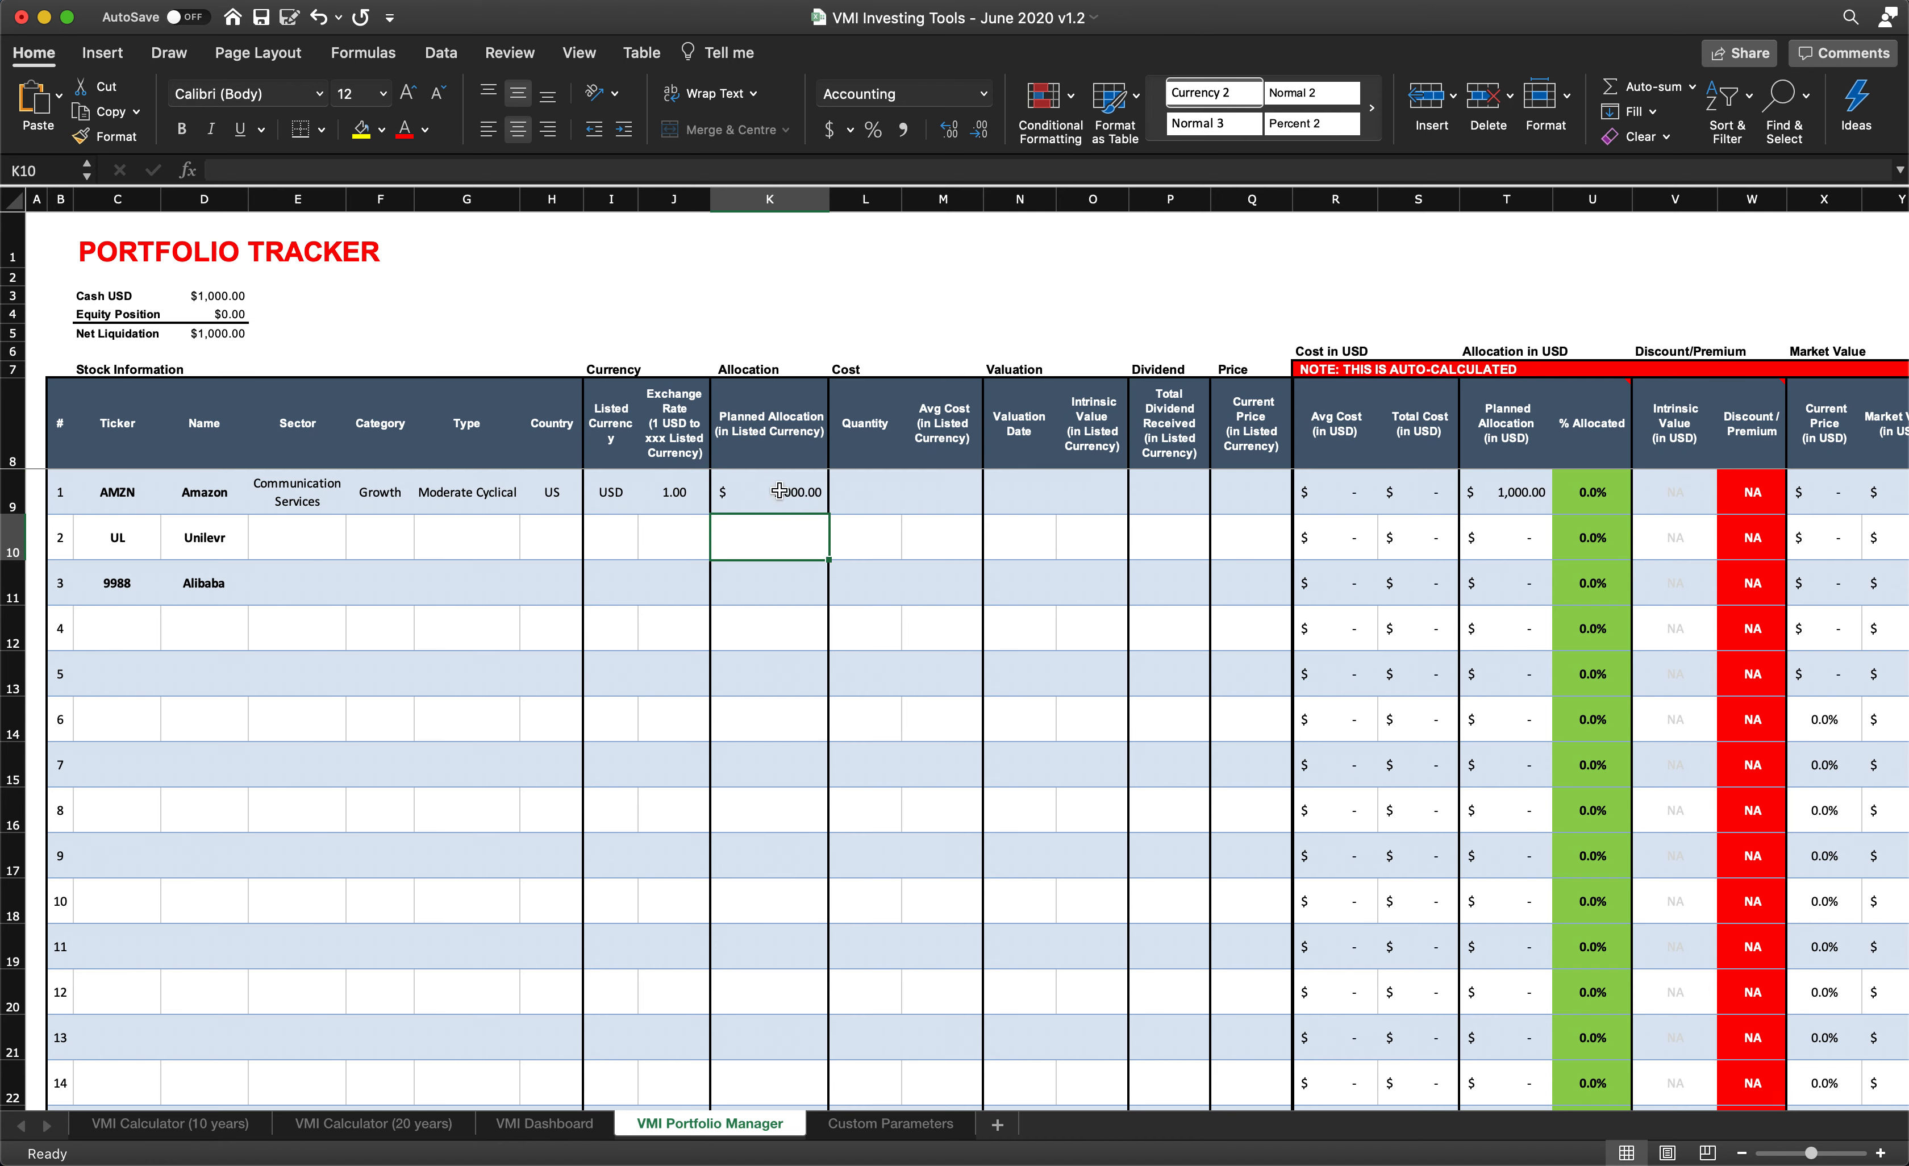
click(778, 494)
text(10000)
key(Return)
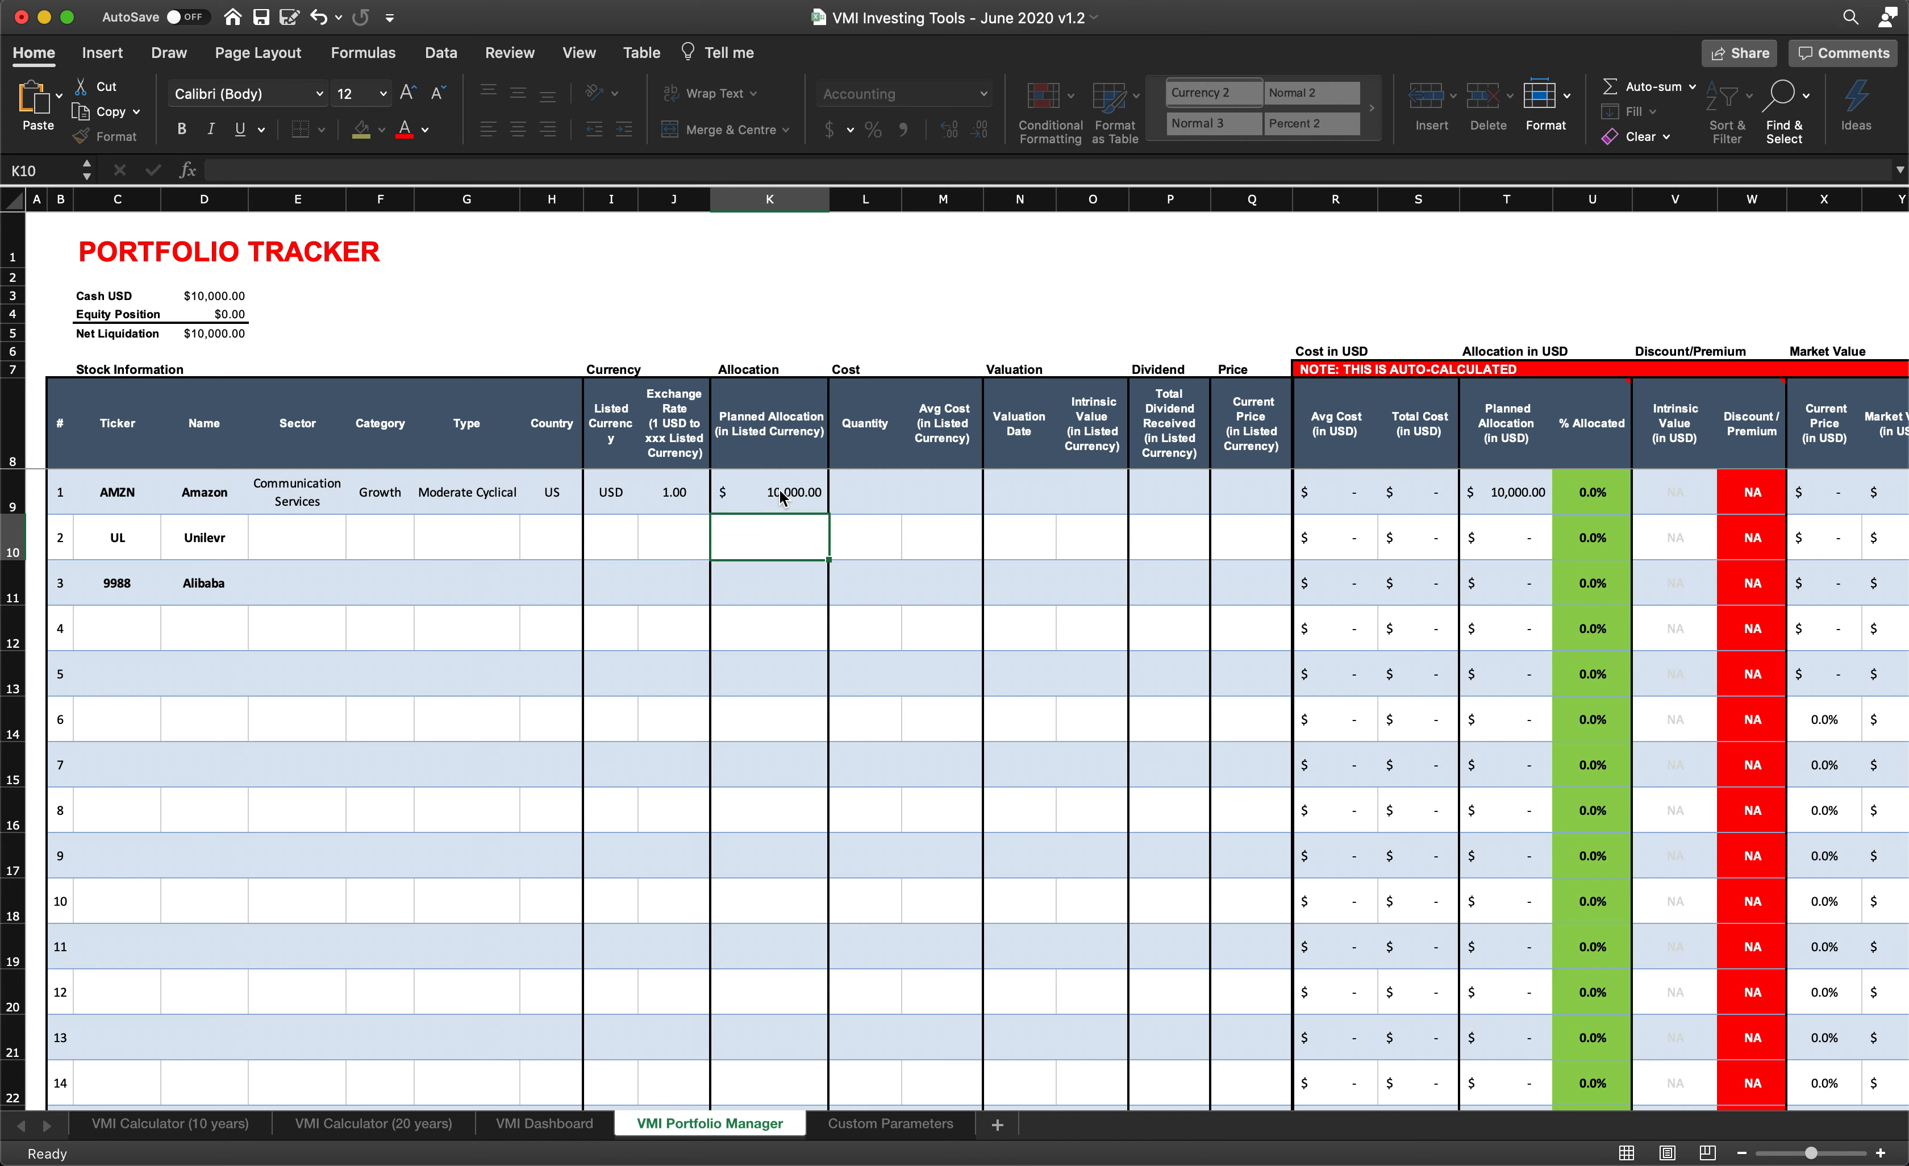
- Enter a quantity of 2 and an average cost of 2200 for the Amazon holding
click(865, 500)
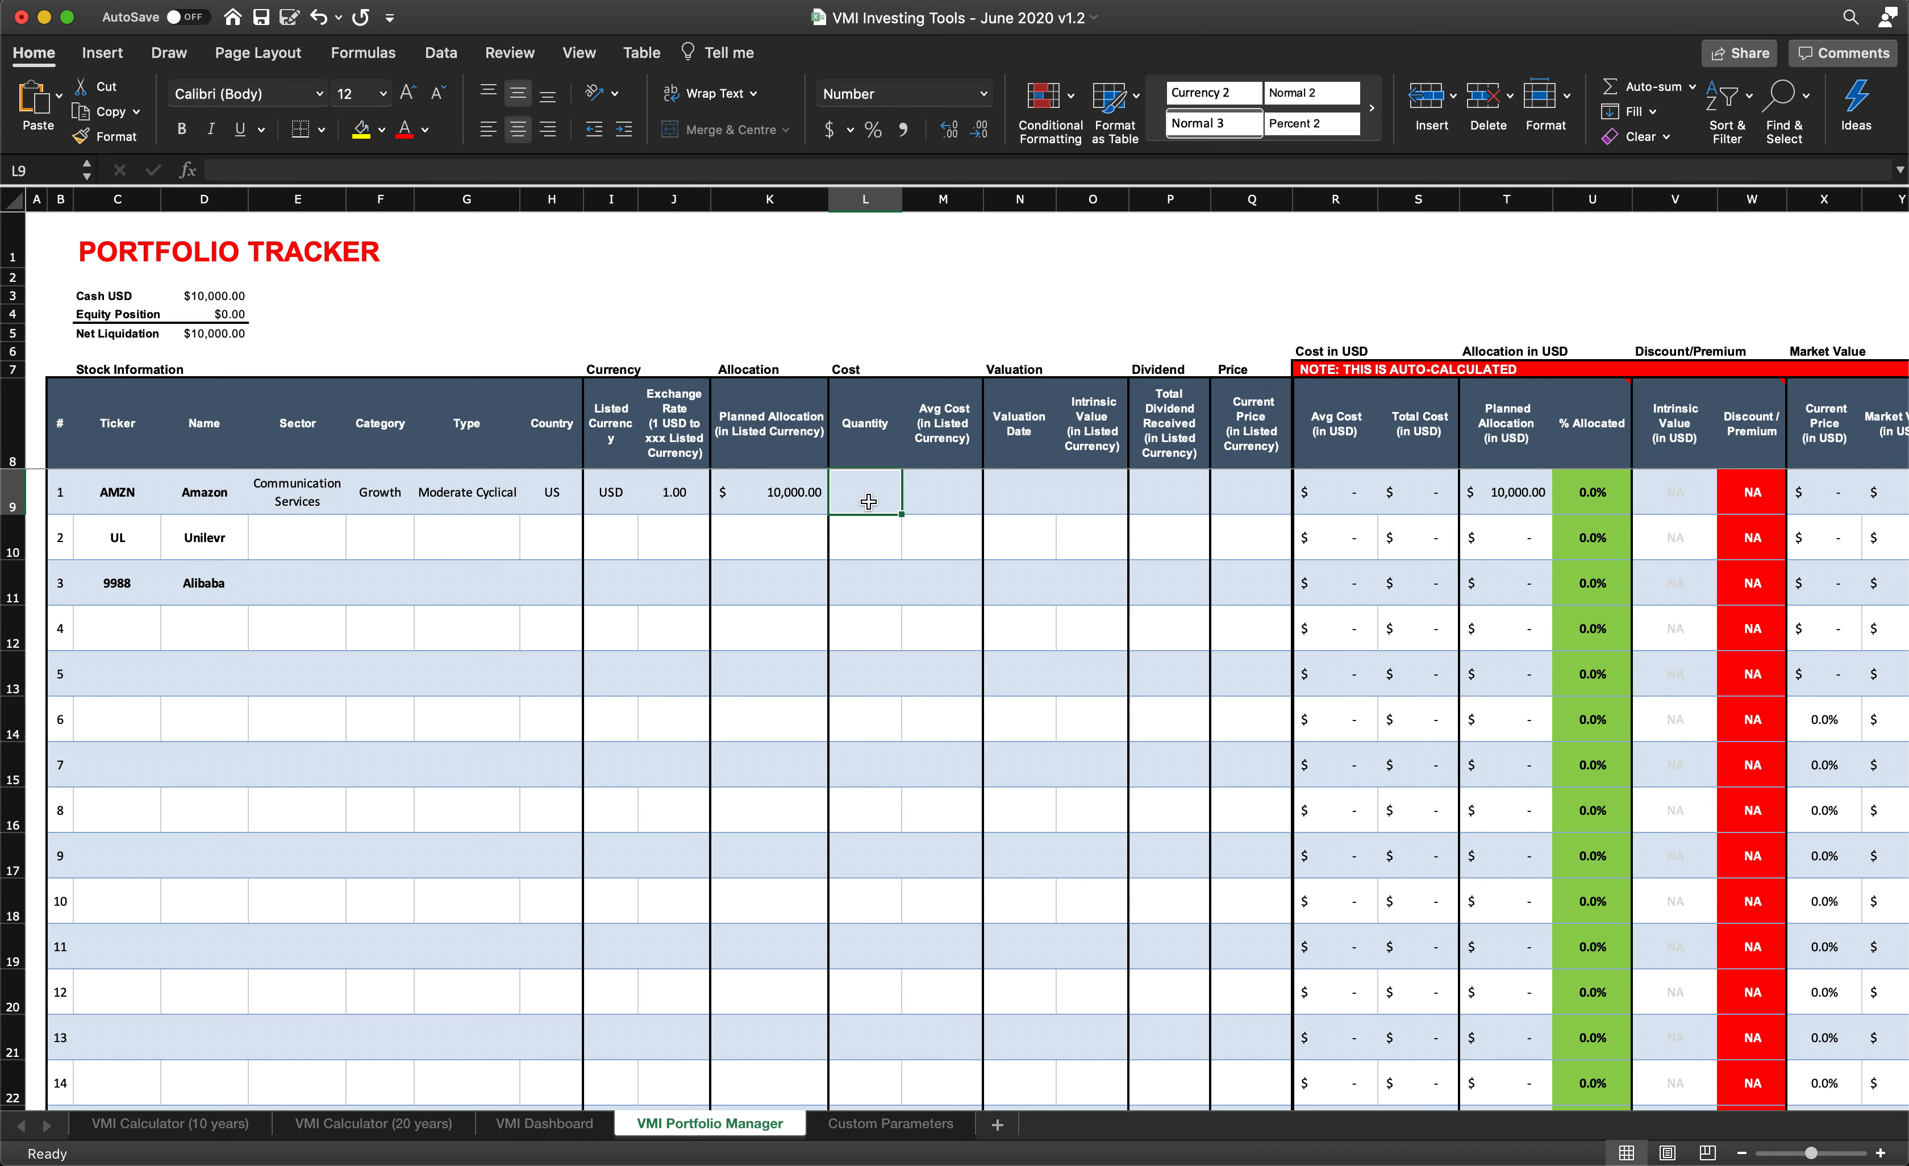
text(2)
click(938, 497)
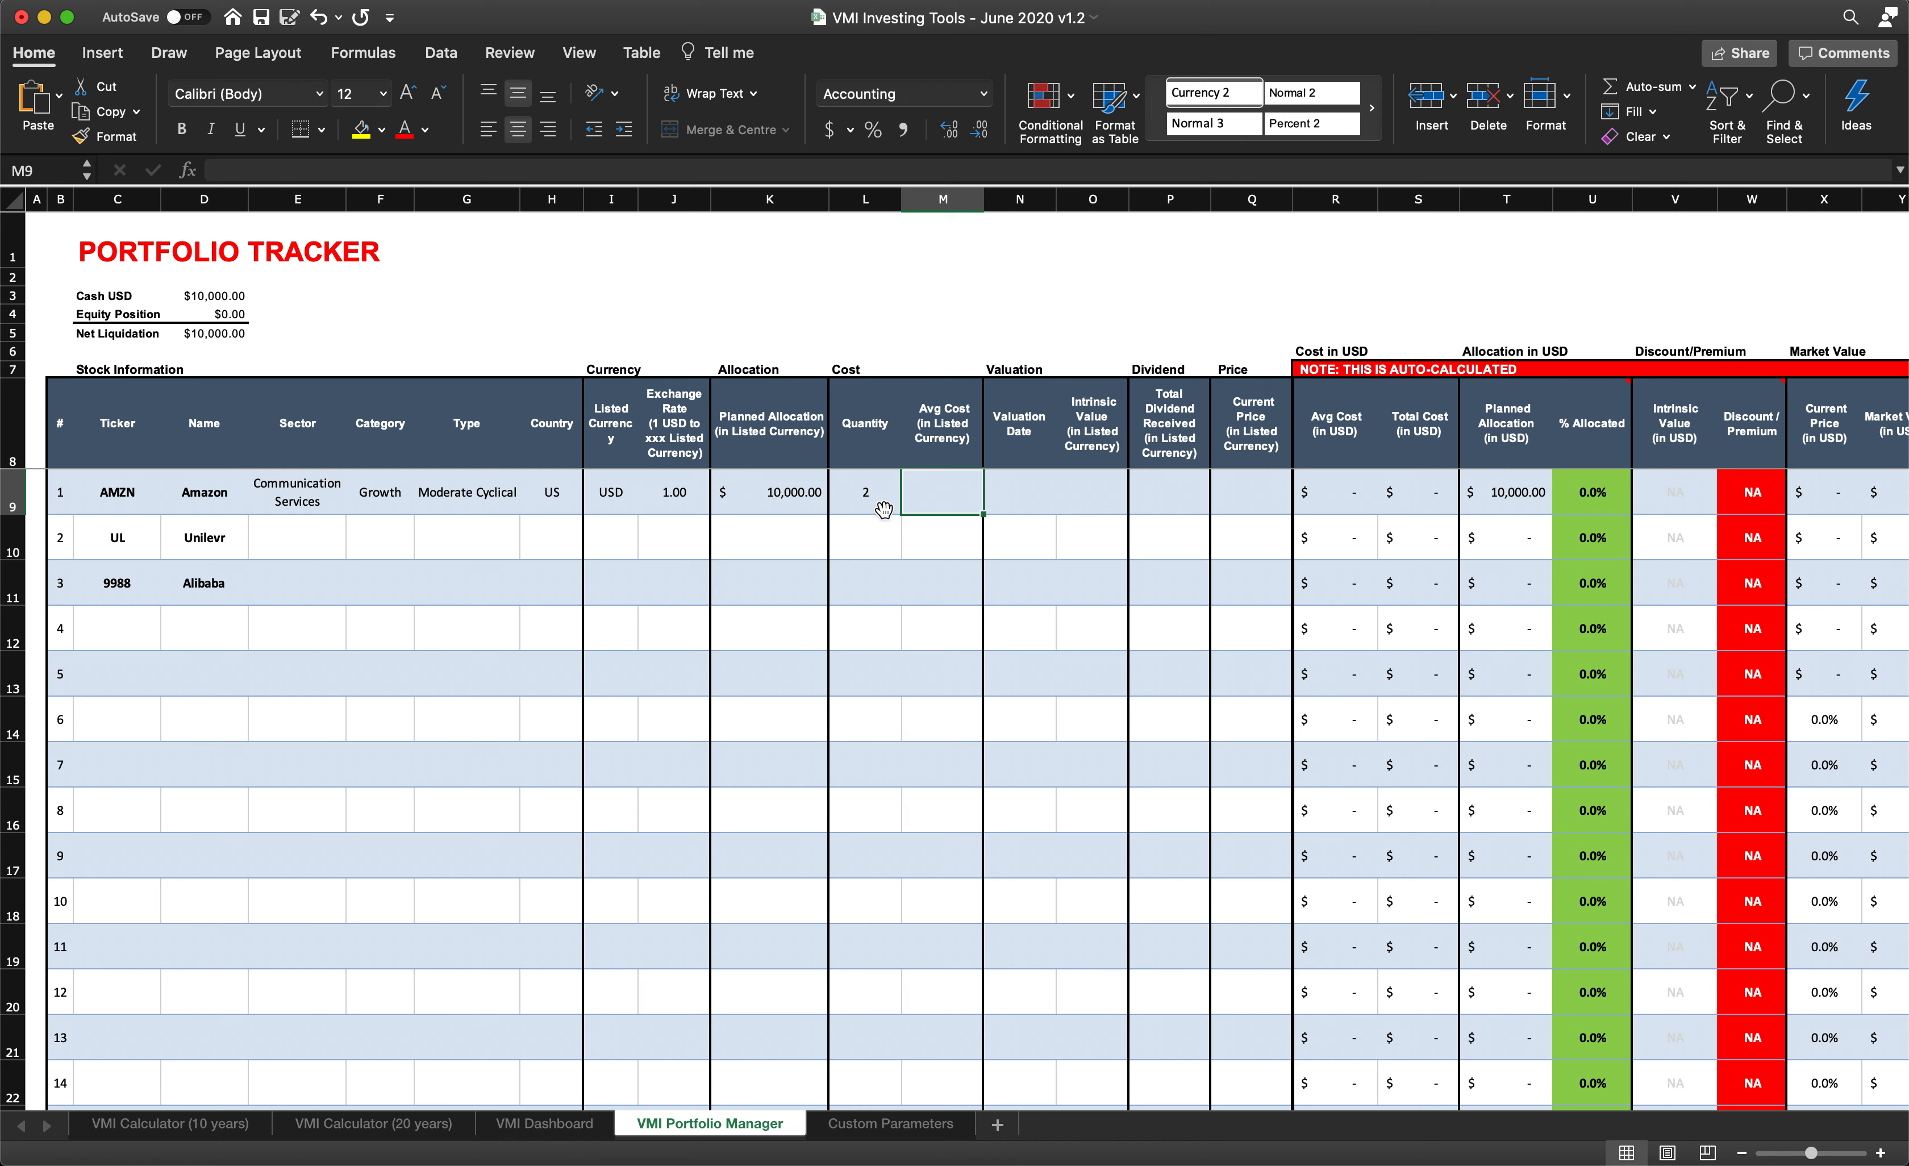
click(870, 498)
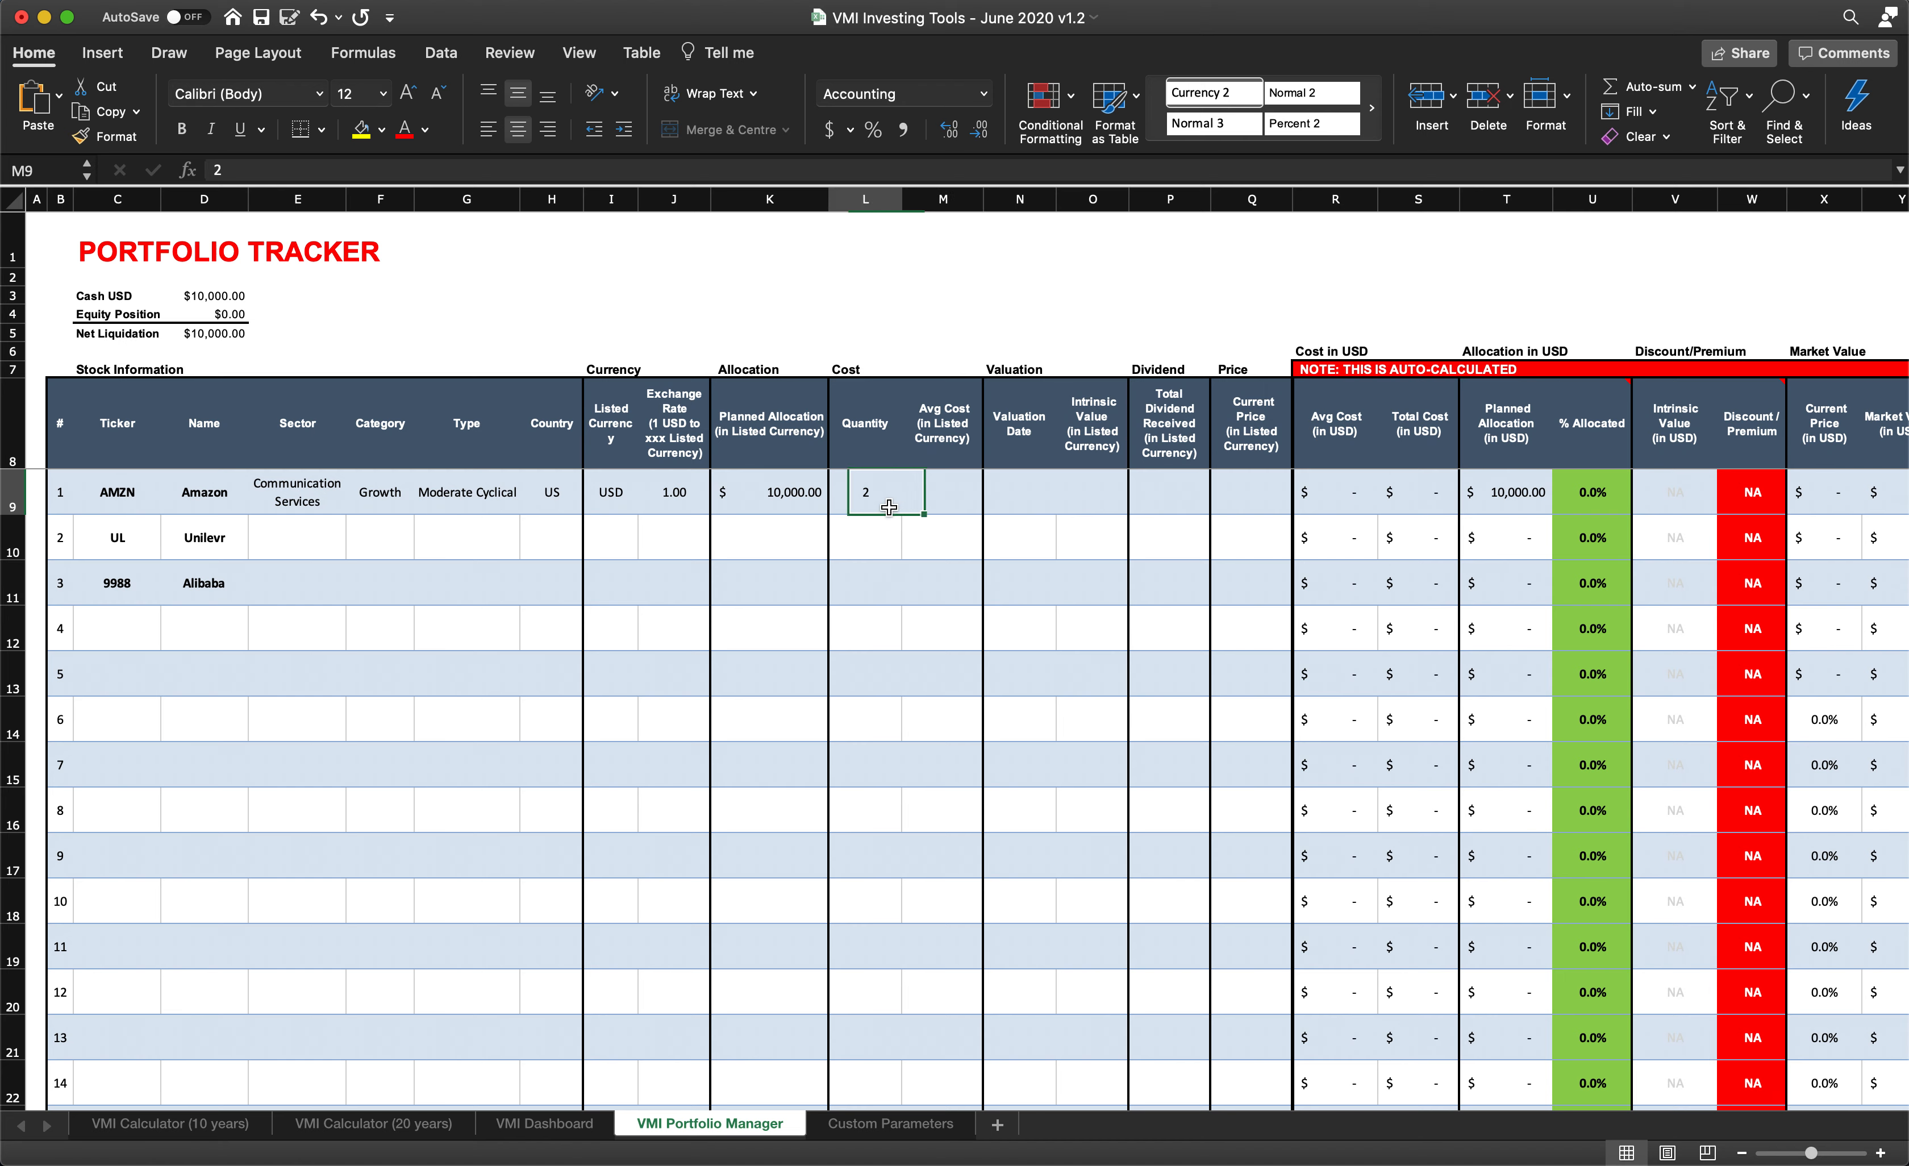
click(940, 496)
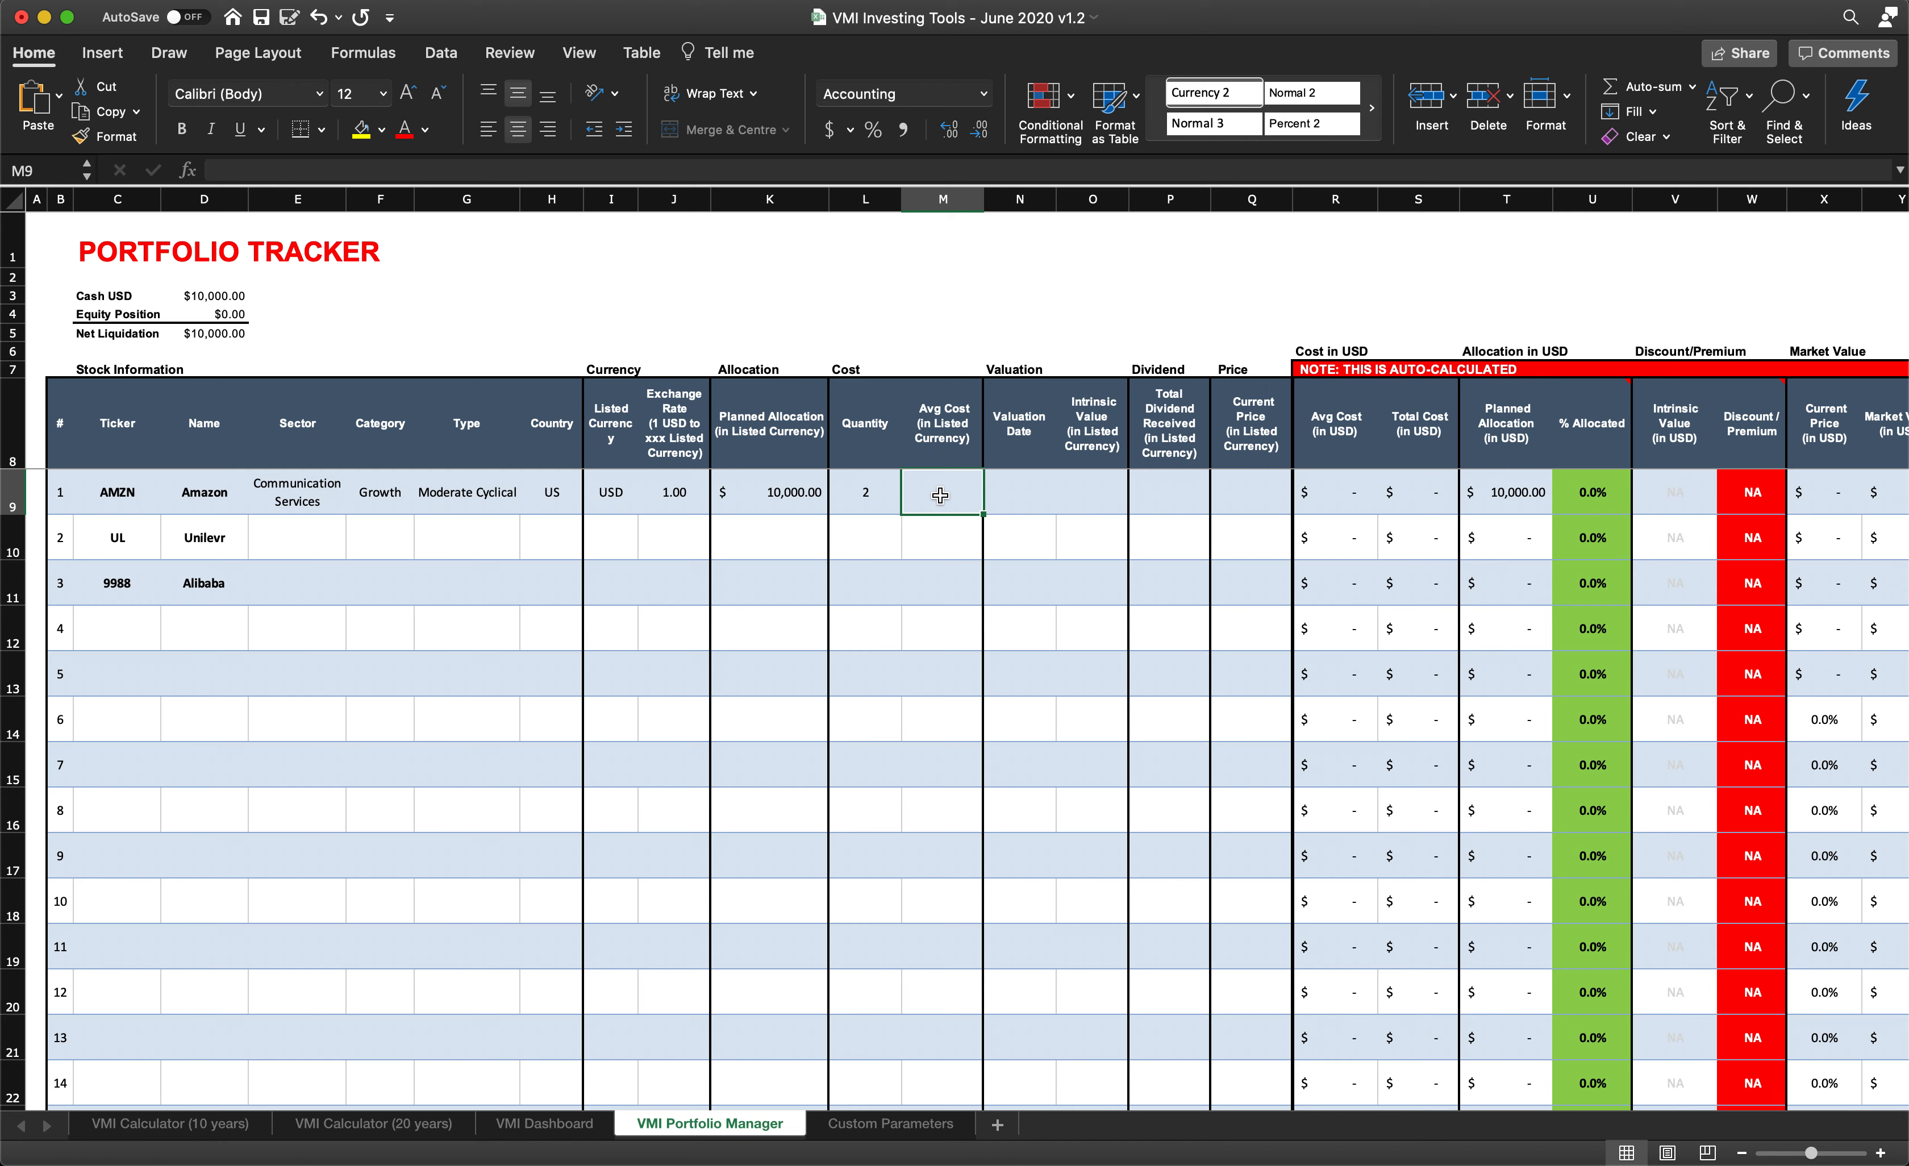
text(2200)
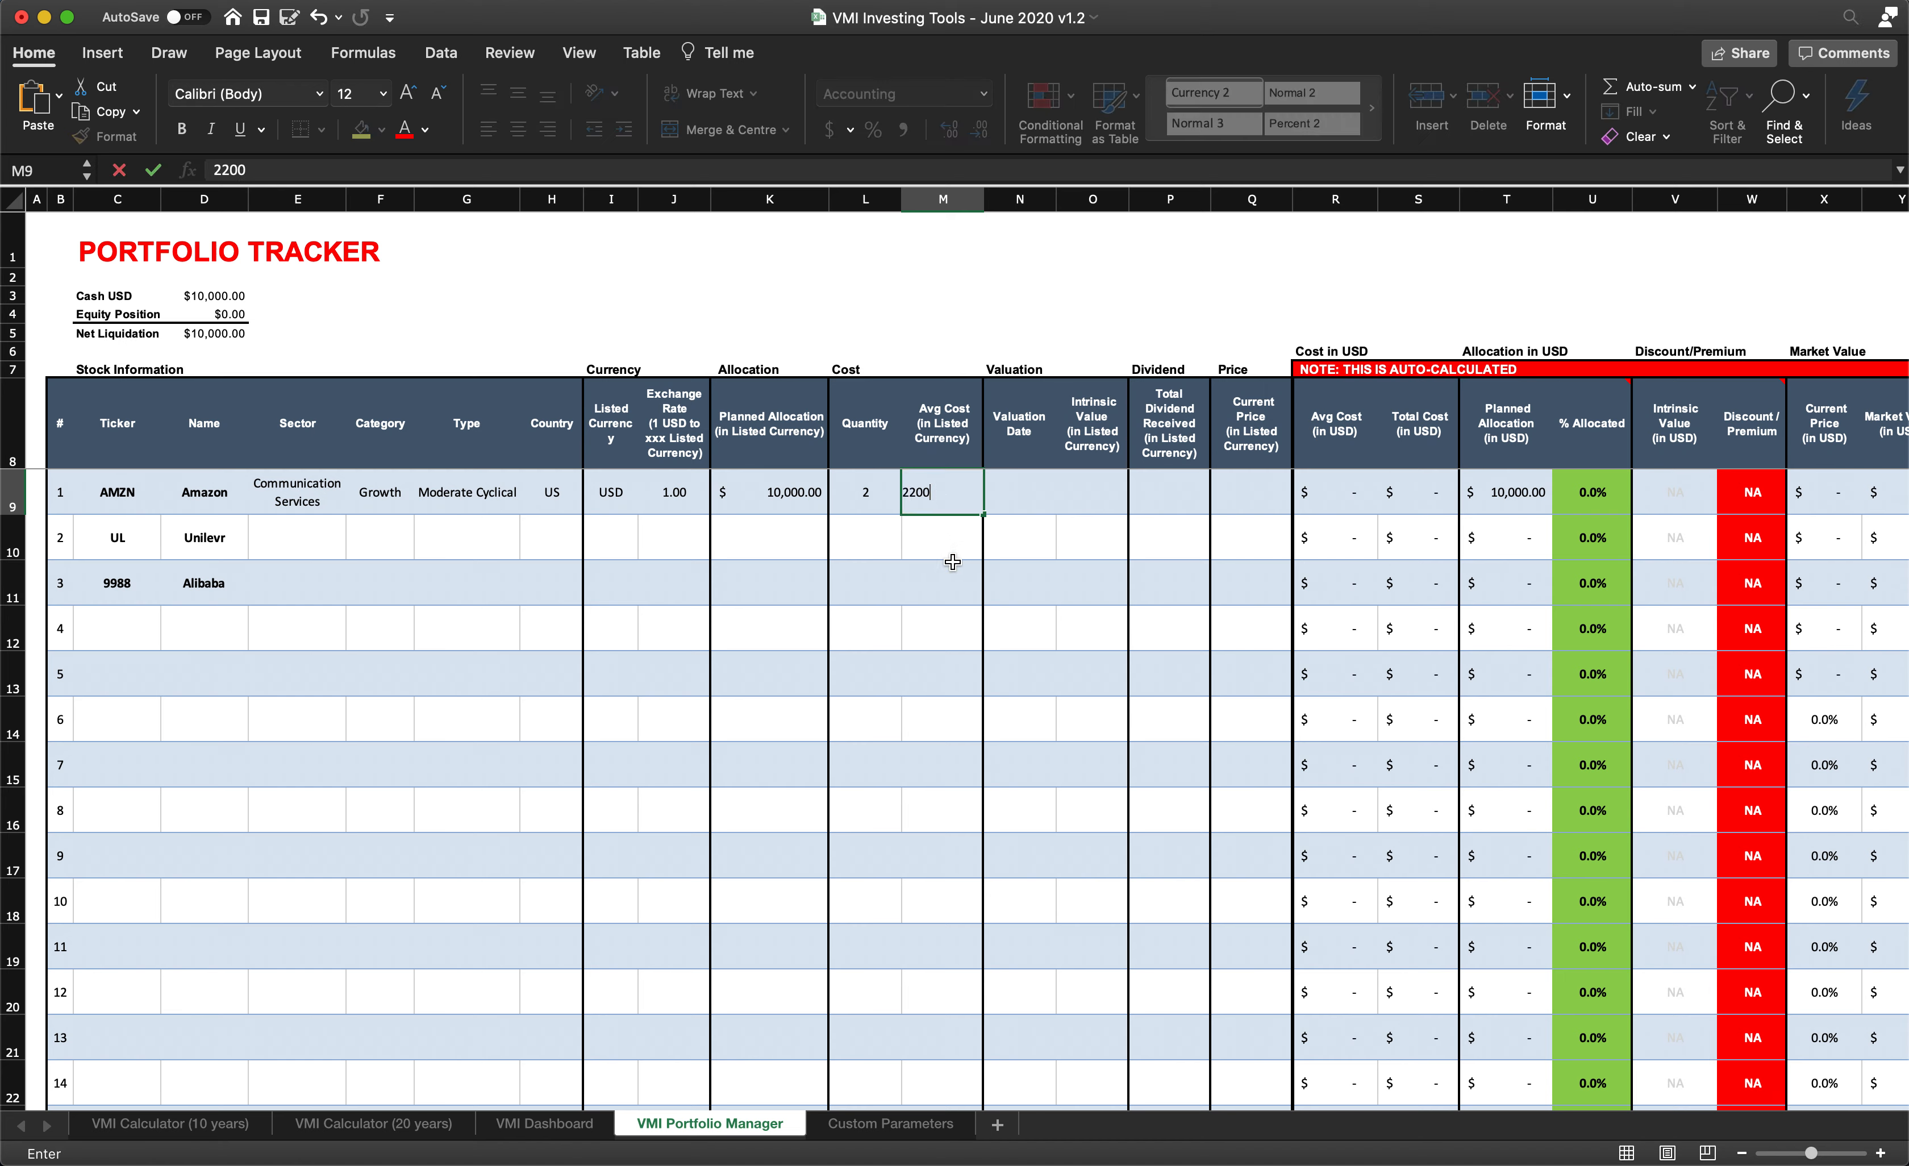
click(952, 562)
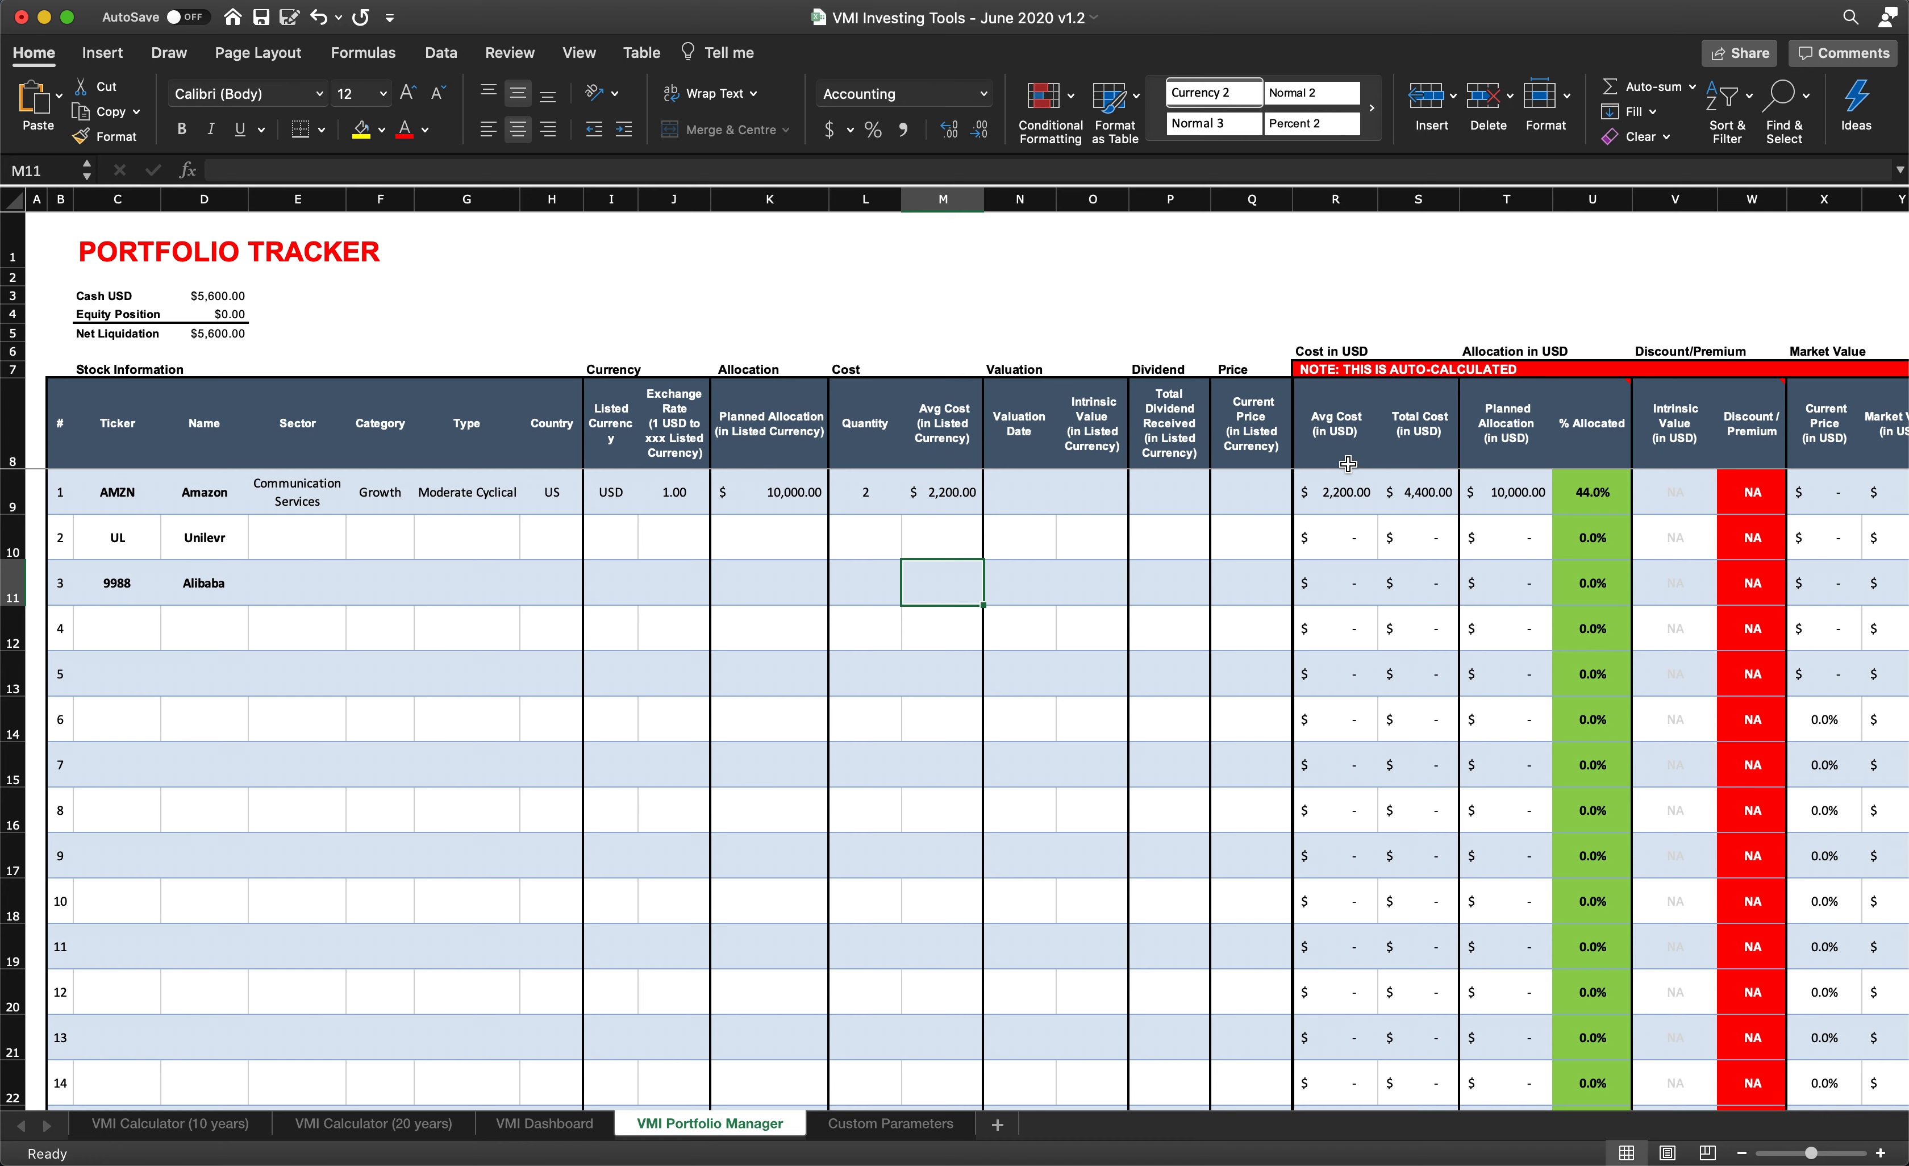
- Examine Amazon's auto-calculated average cost, total cost and planned allocation in USD, including their formulas
click(1427, 507)
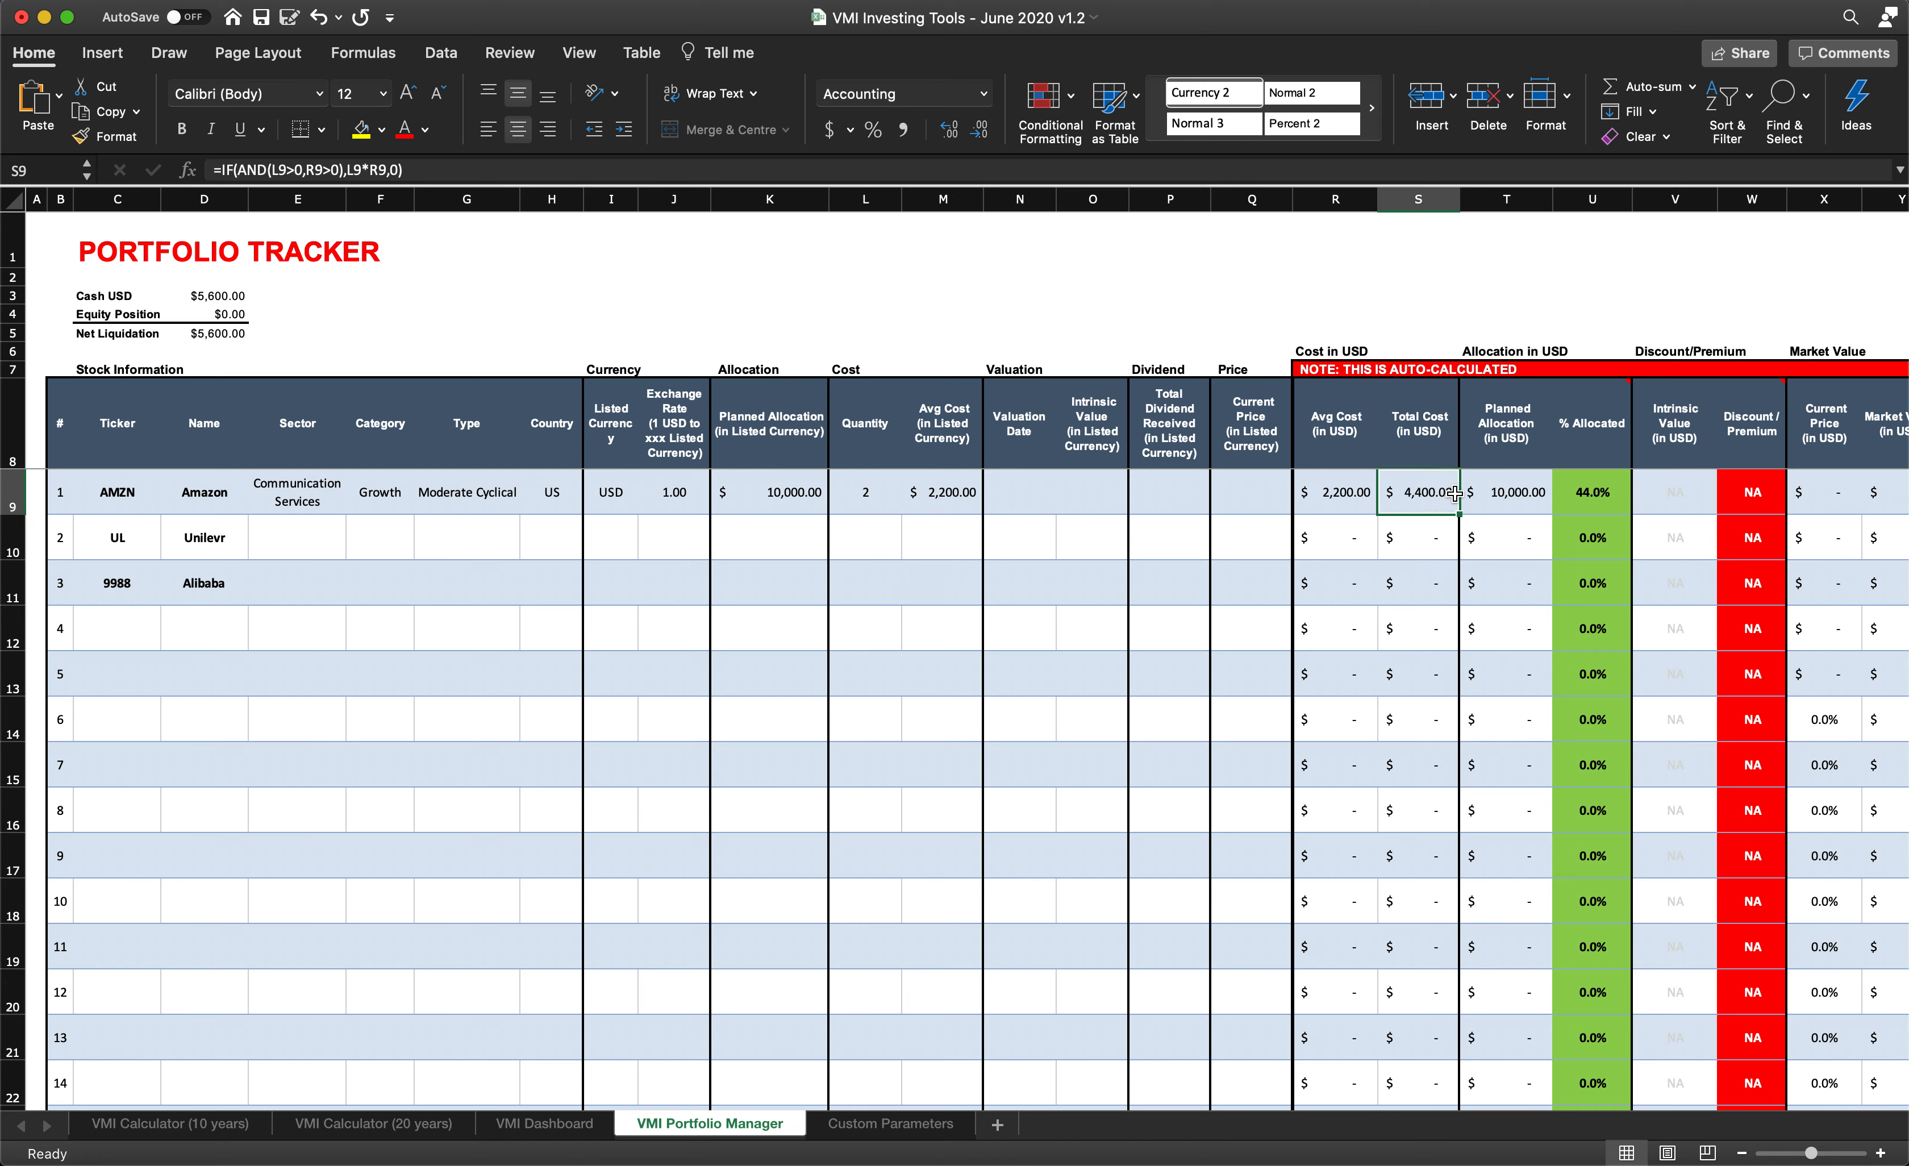
click(1493, 508)
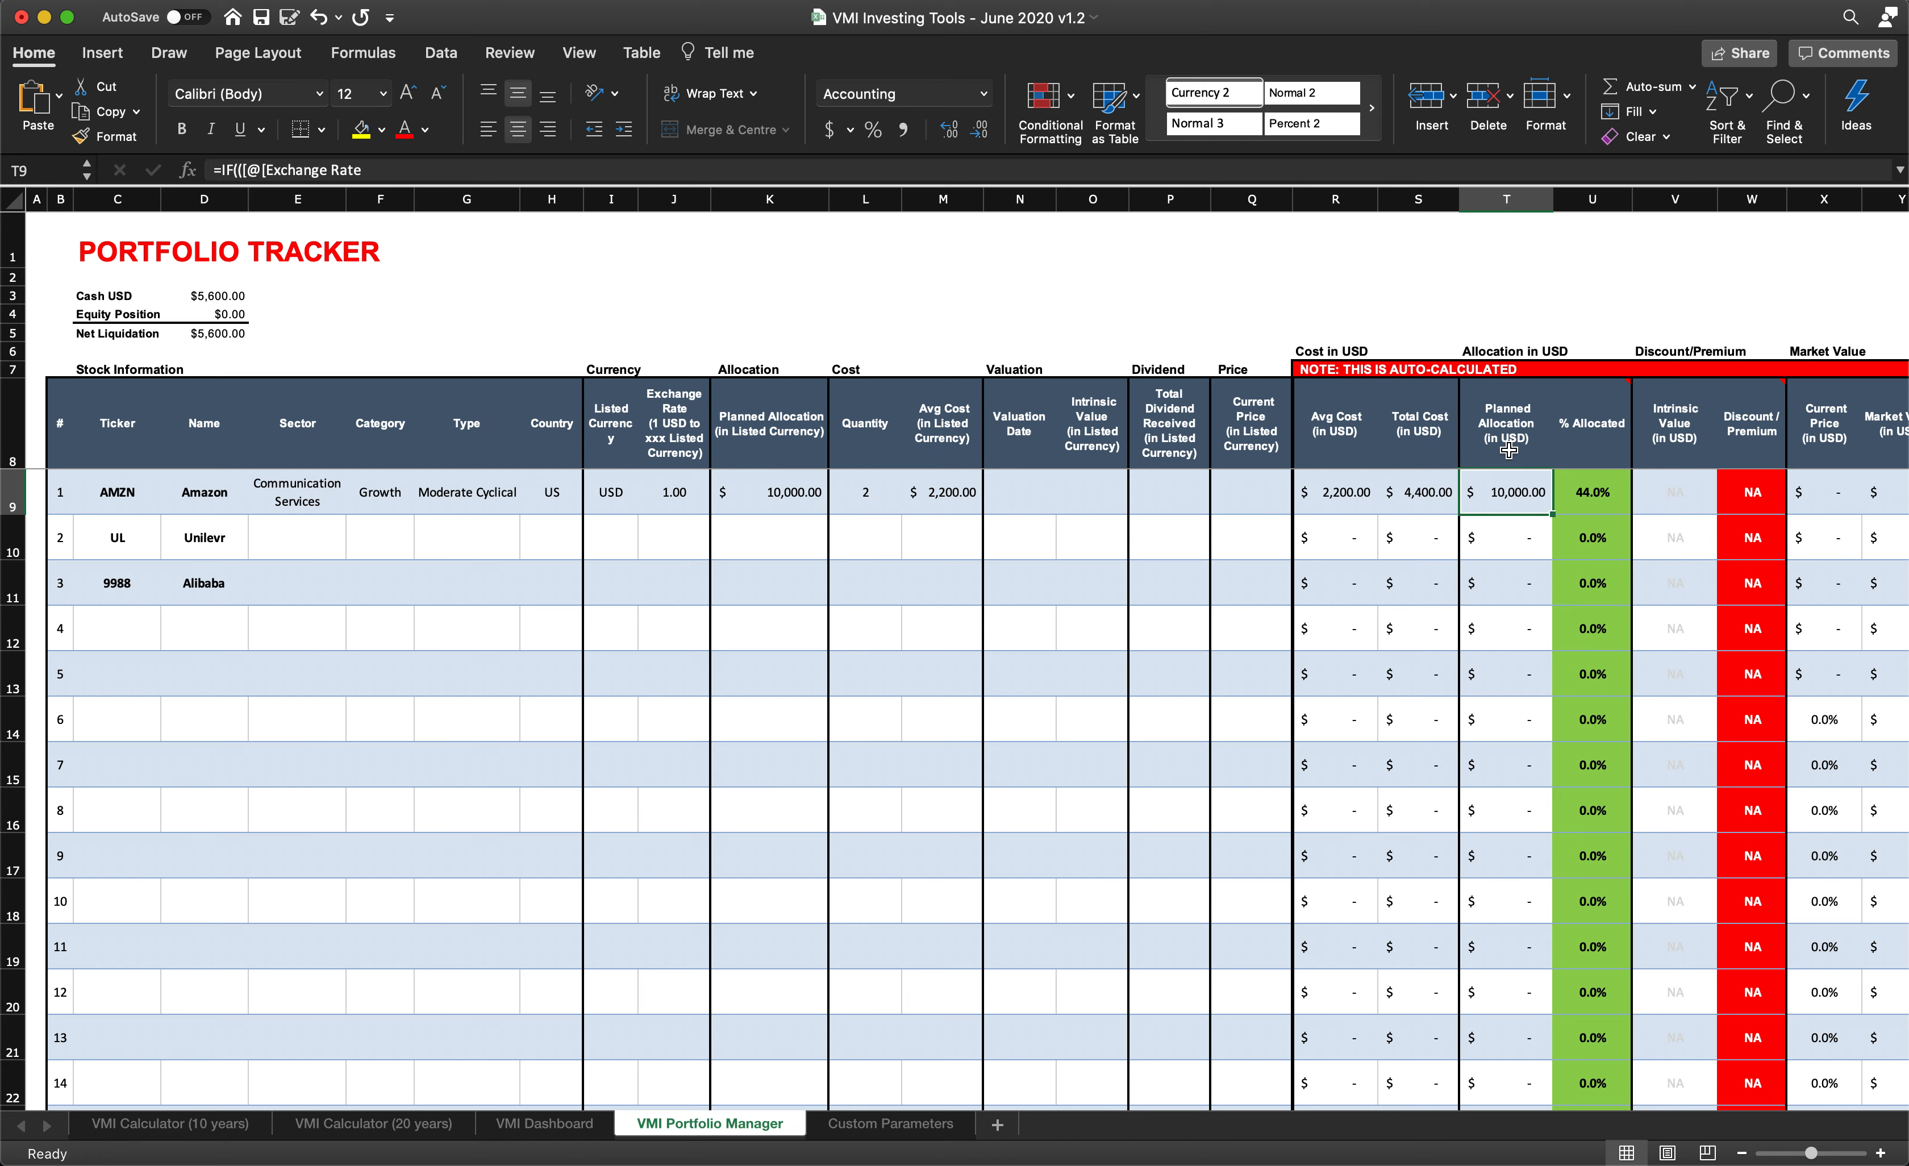
drag(1331, 191, 1472, 200)
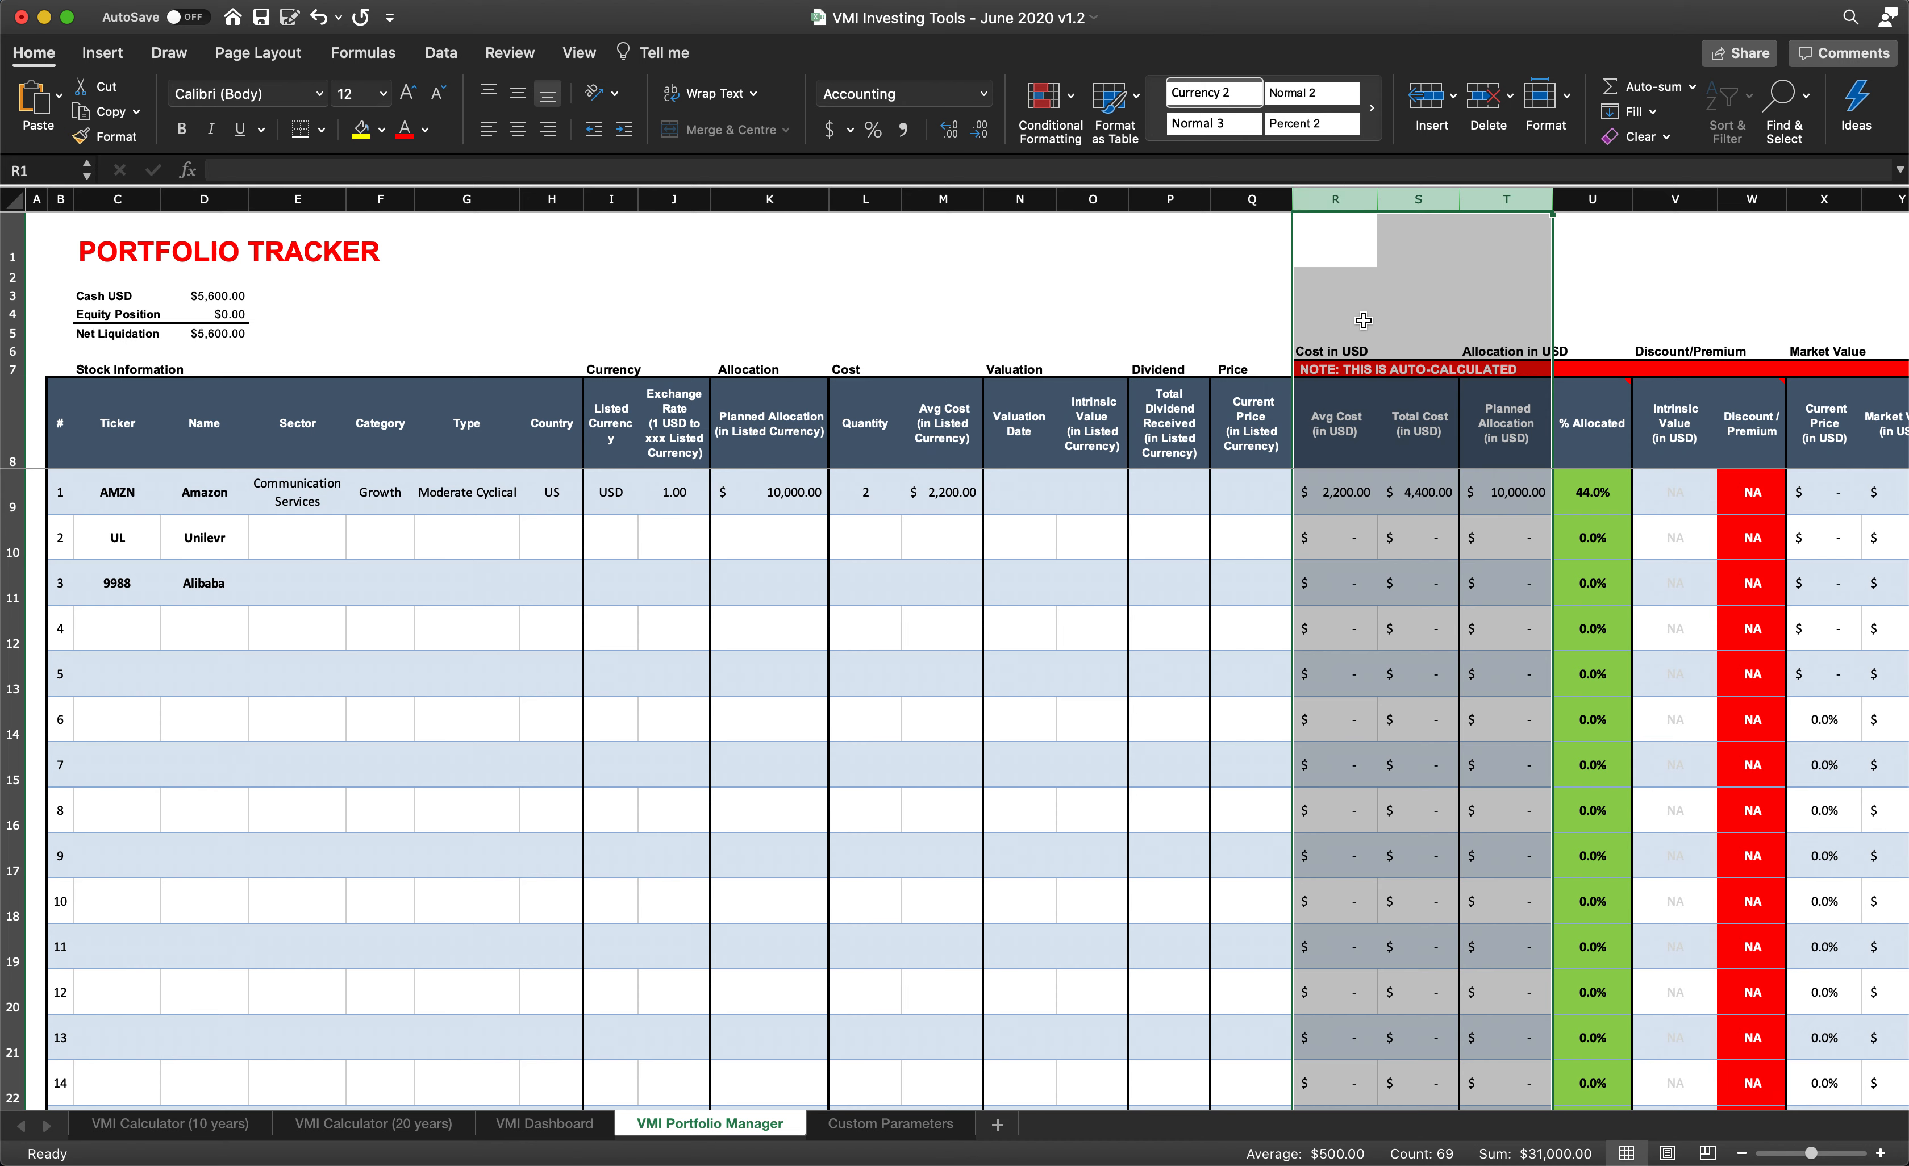
click(1336, 497)
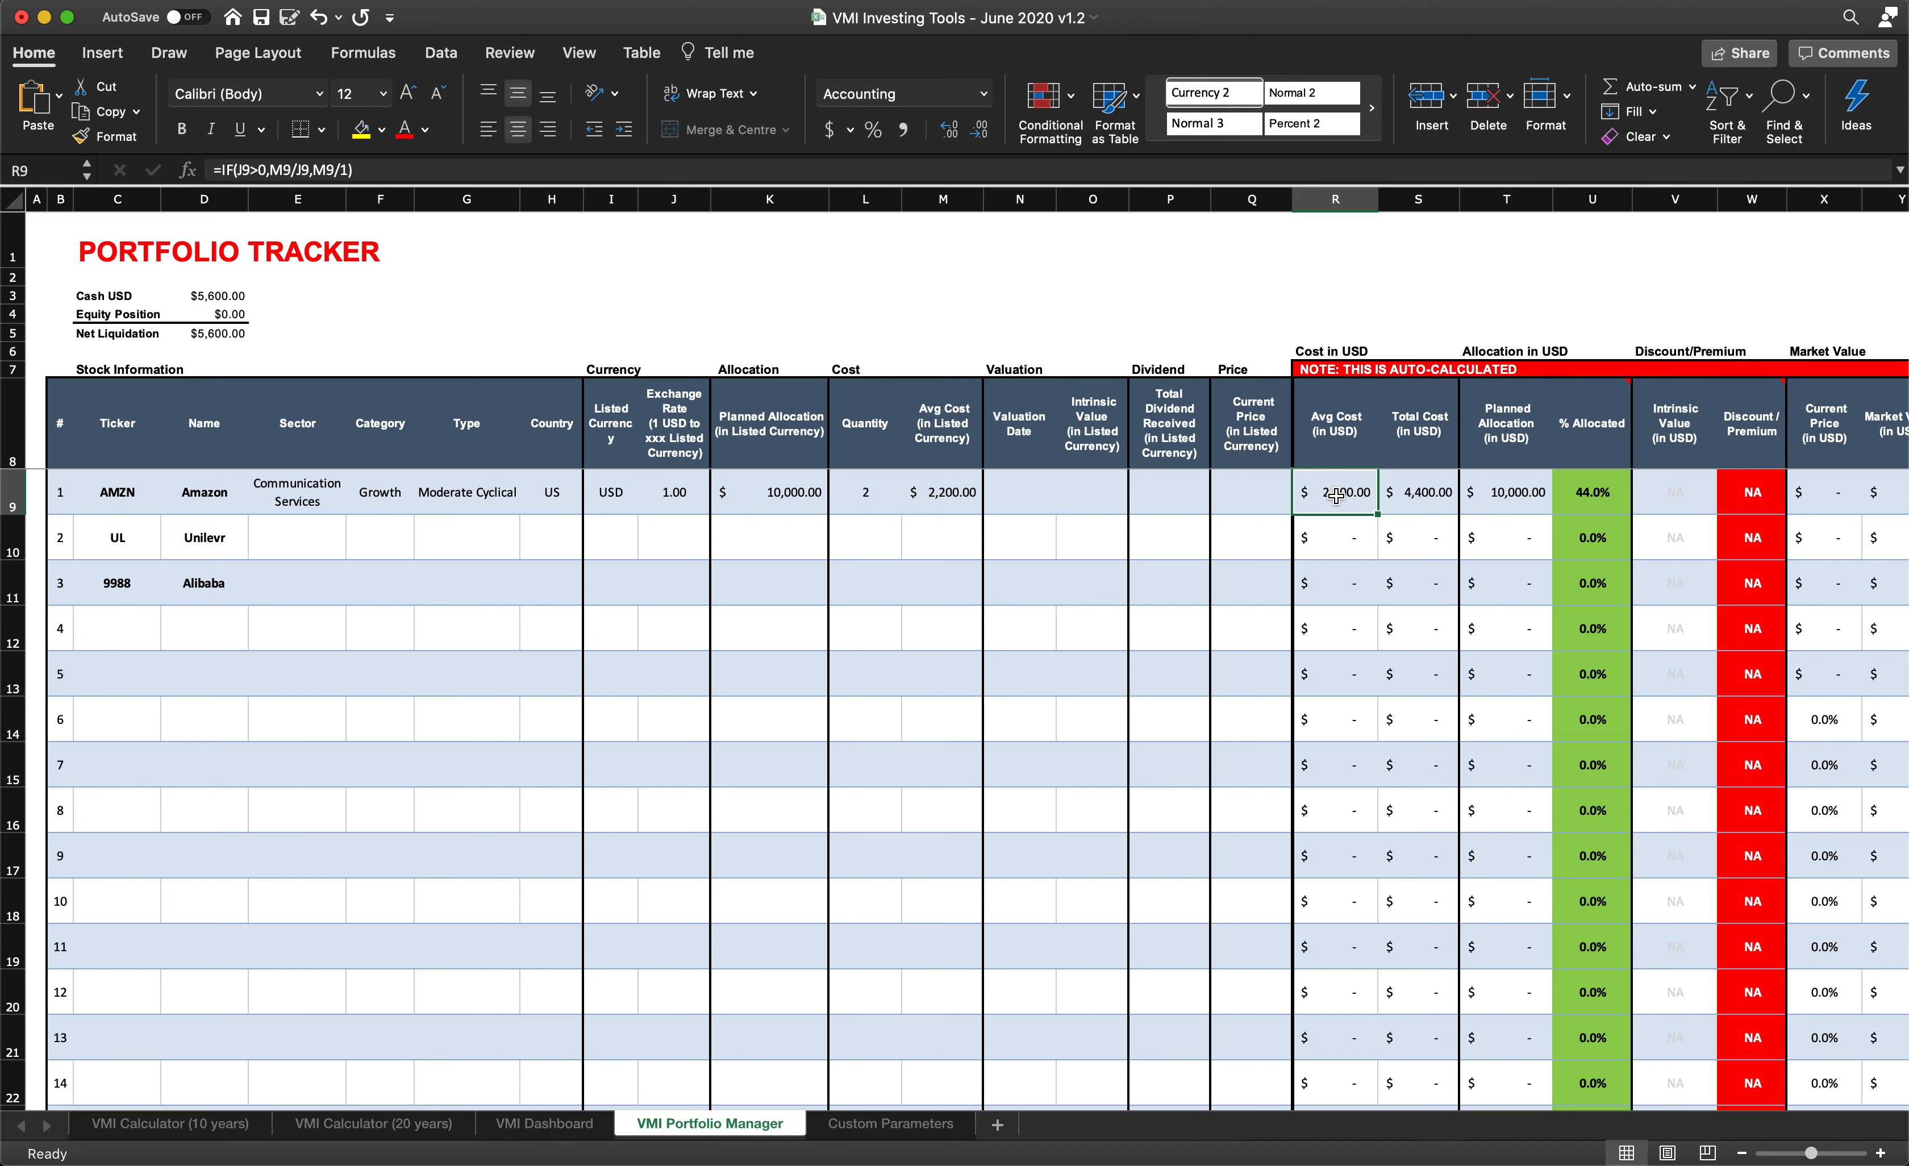
click(1414, 496)
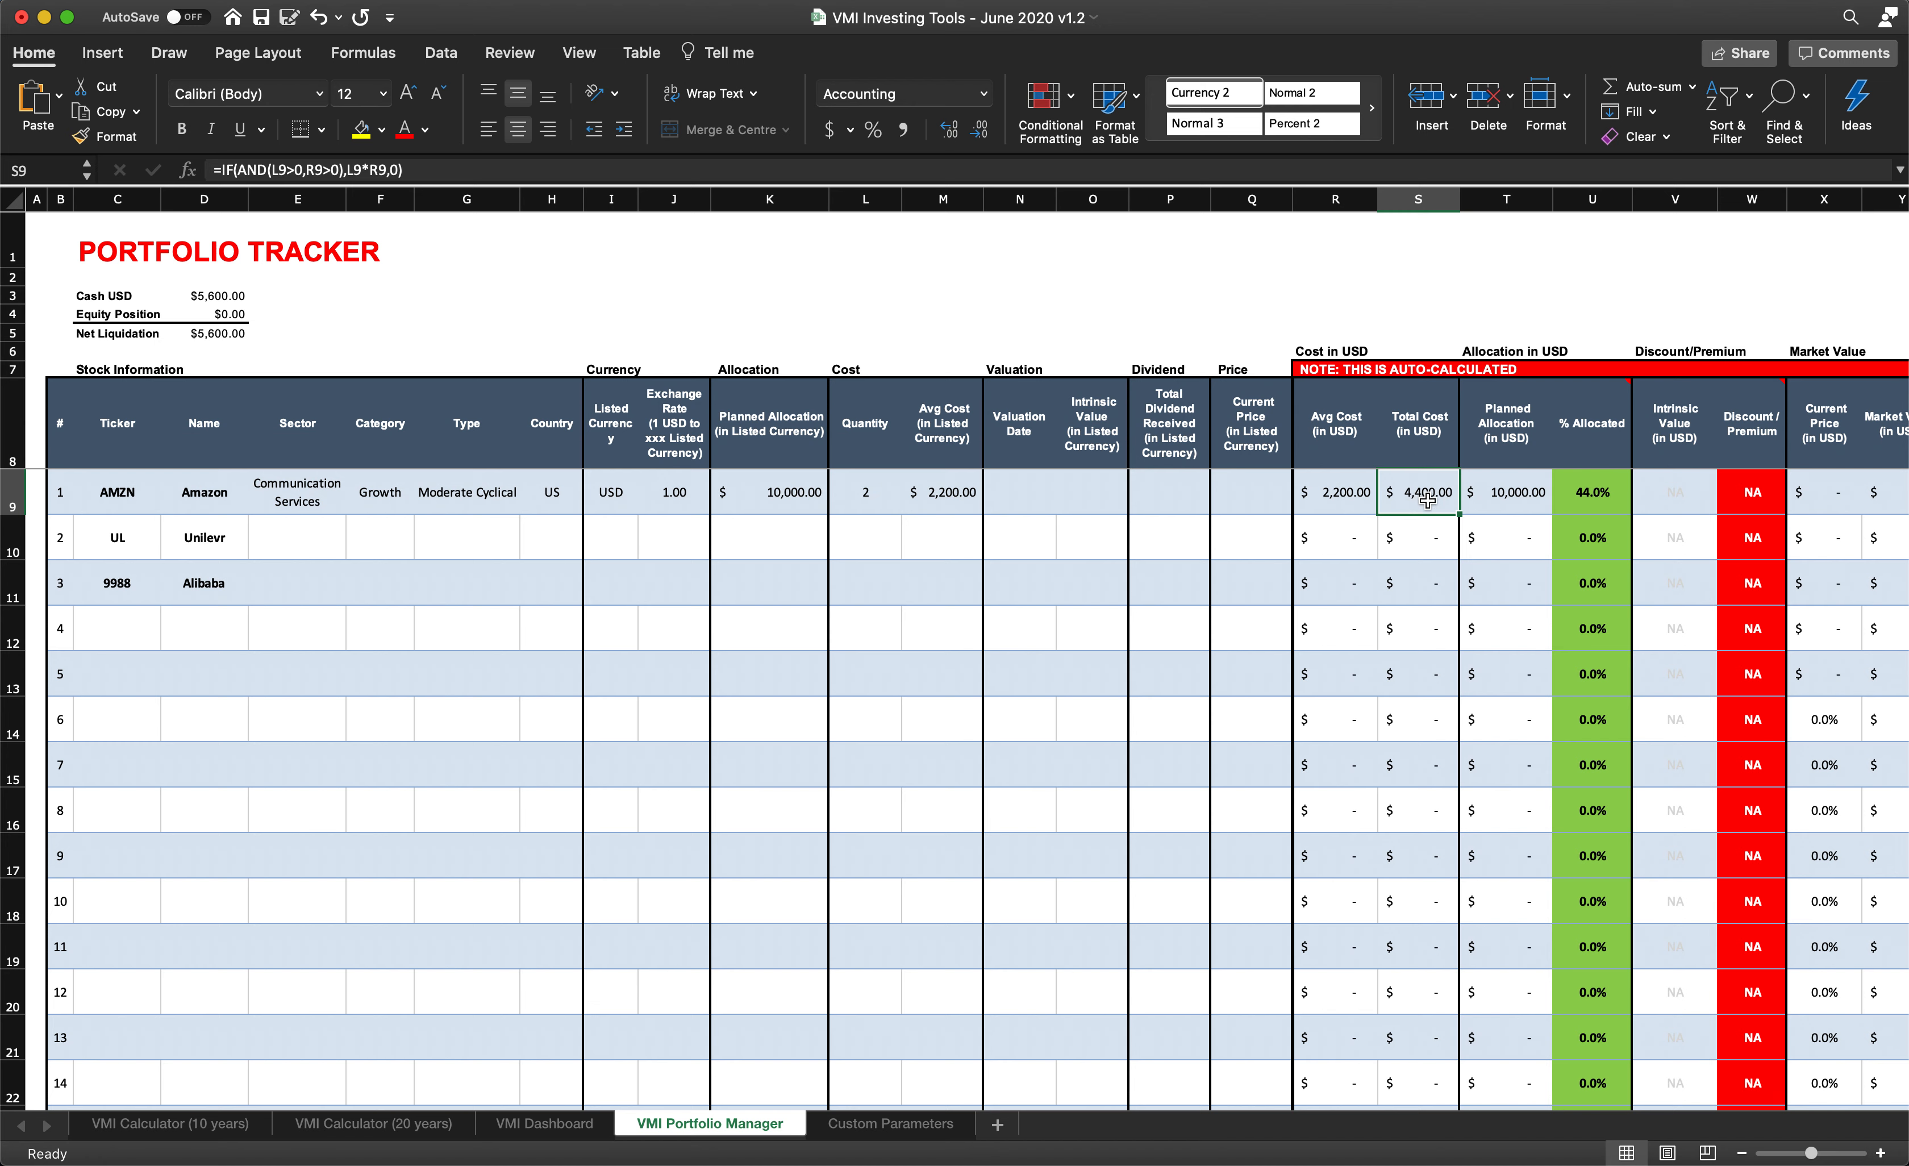
click(1492, 501)
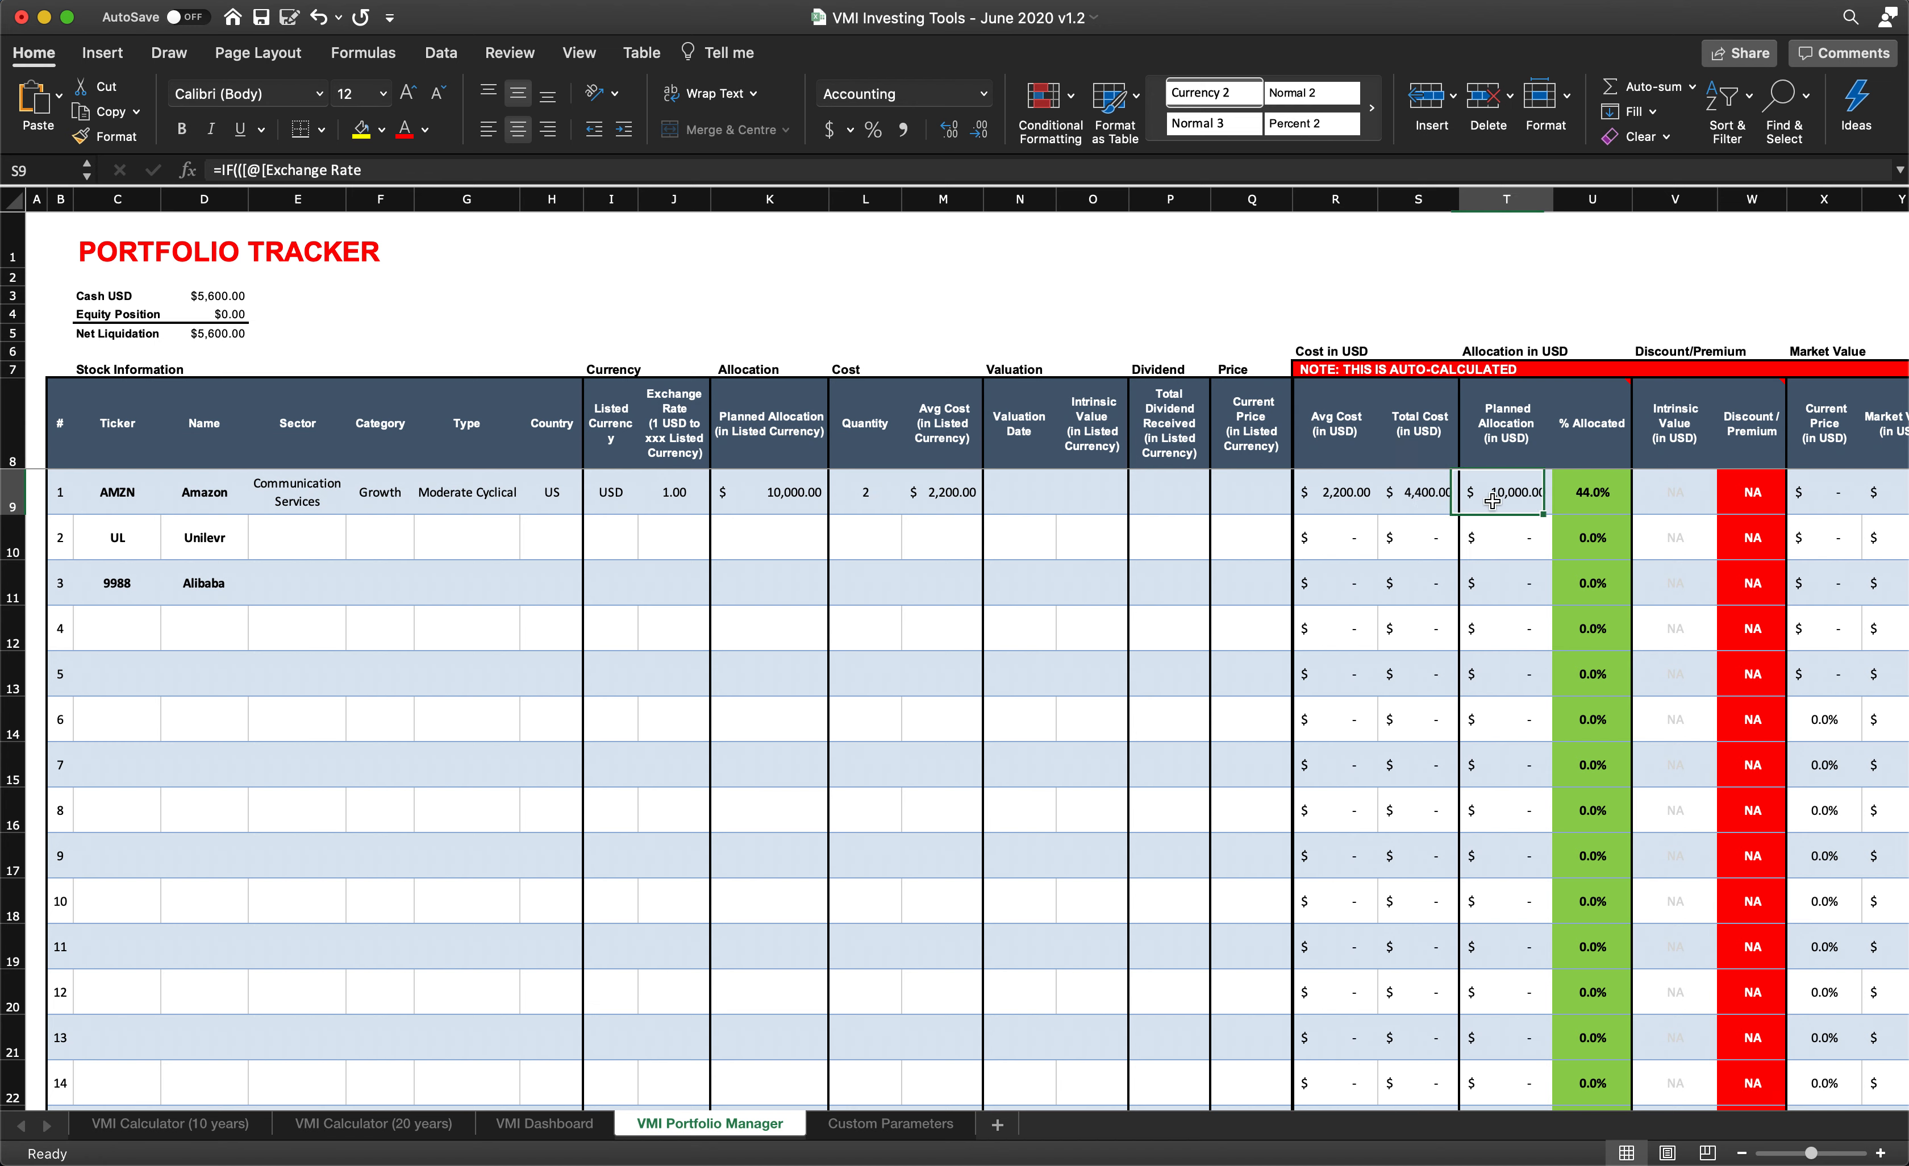
click(1416, 504)
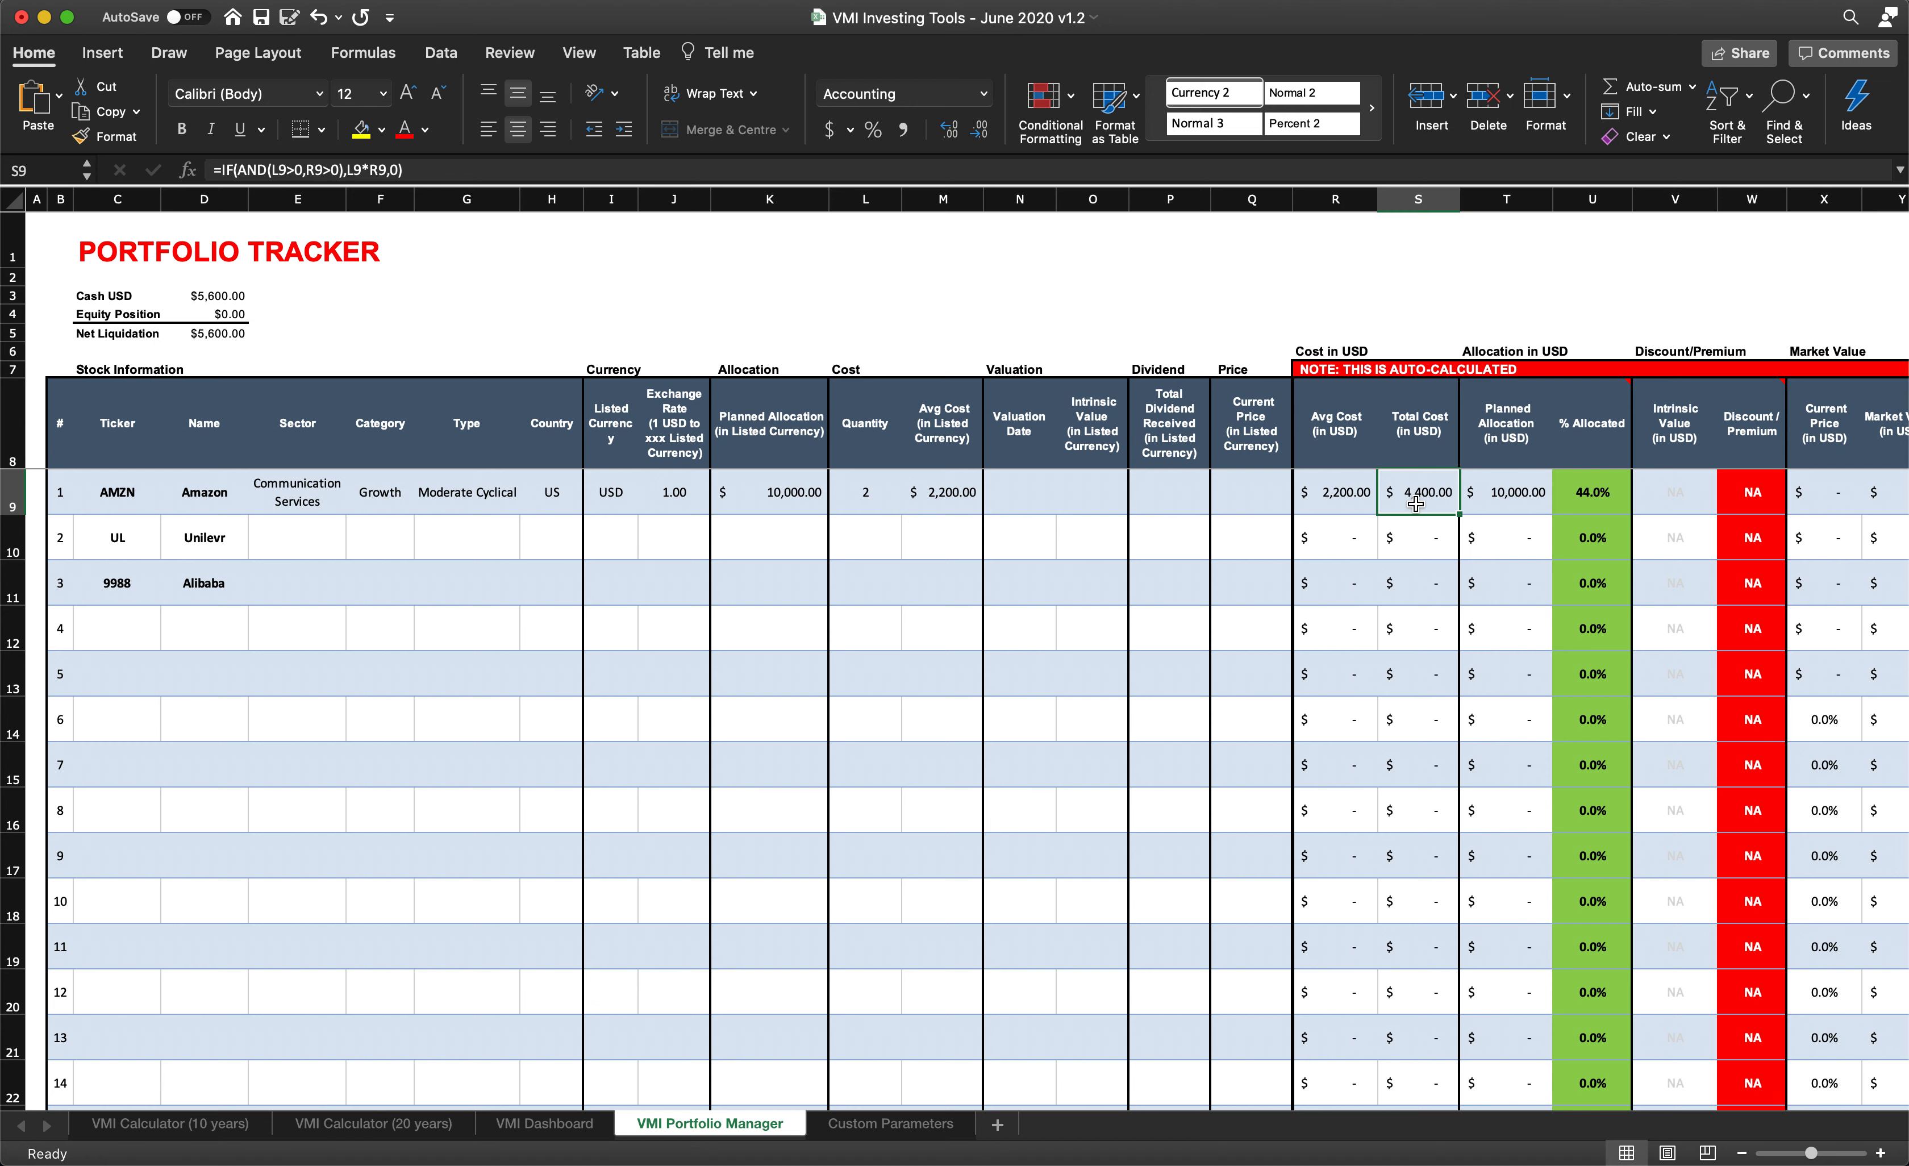